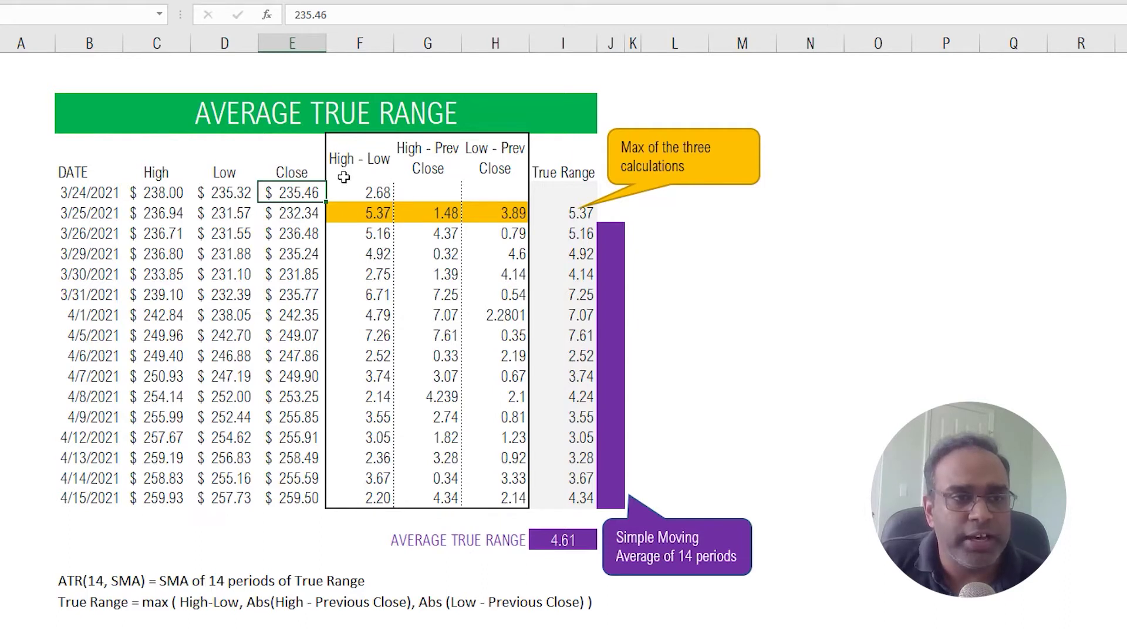
# Step: Review the three true range component headings and F6's =C6-D6 High - Low formula
pyautogui.click(361, 158)
pyautogui.moveTo(410, 157); pyautogui.dragTo(512, 159)
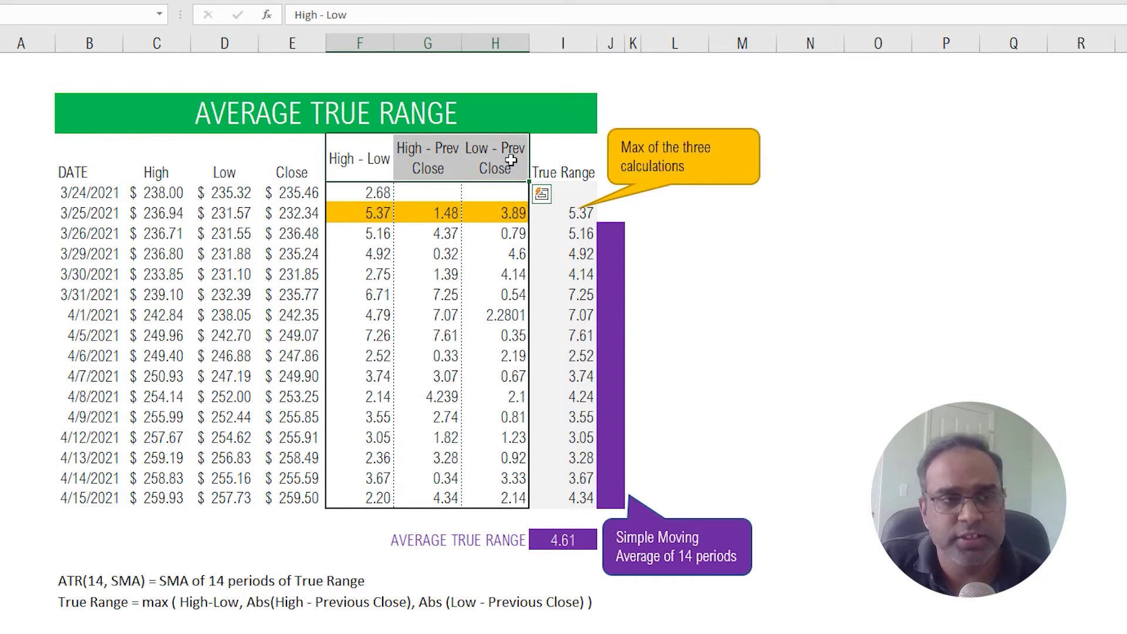
pyautogui.click(340, 172)
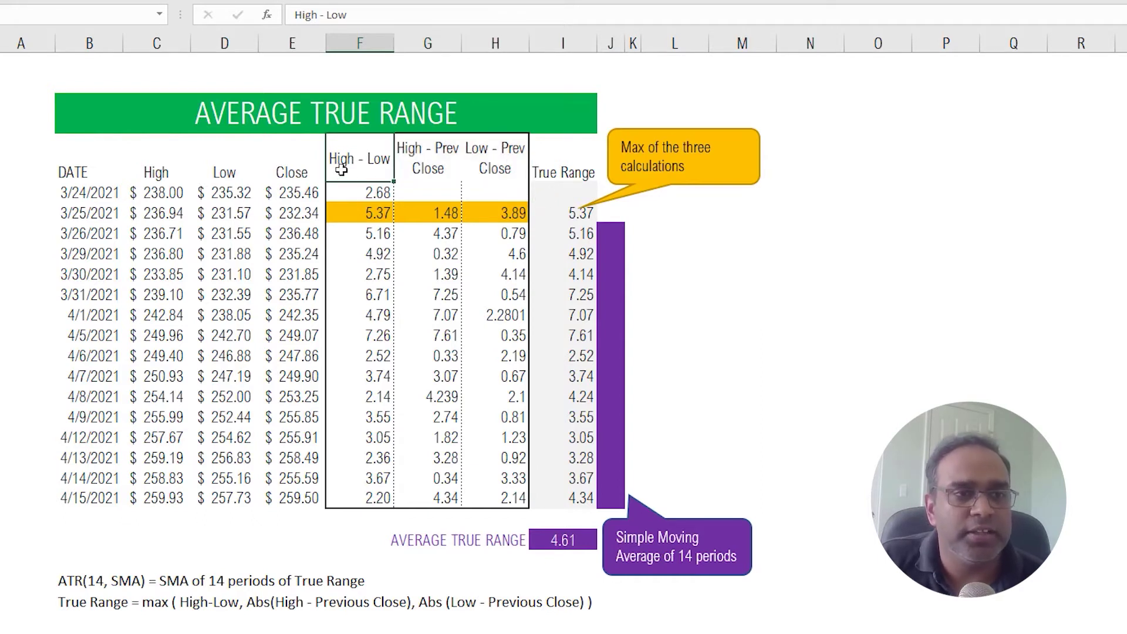
pyautogui.click(361, 213)
pyautogui.click(316, 15)
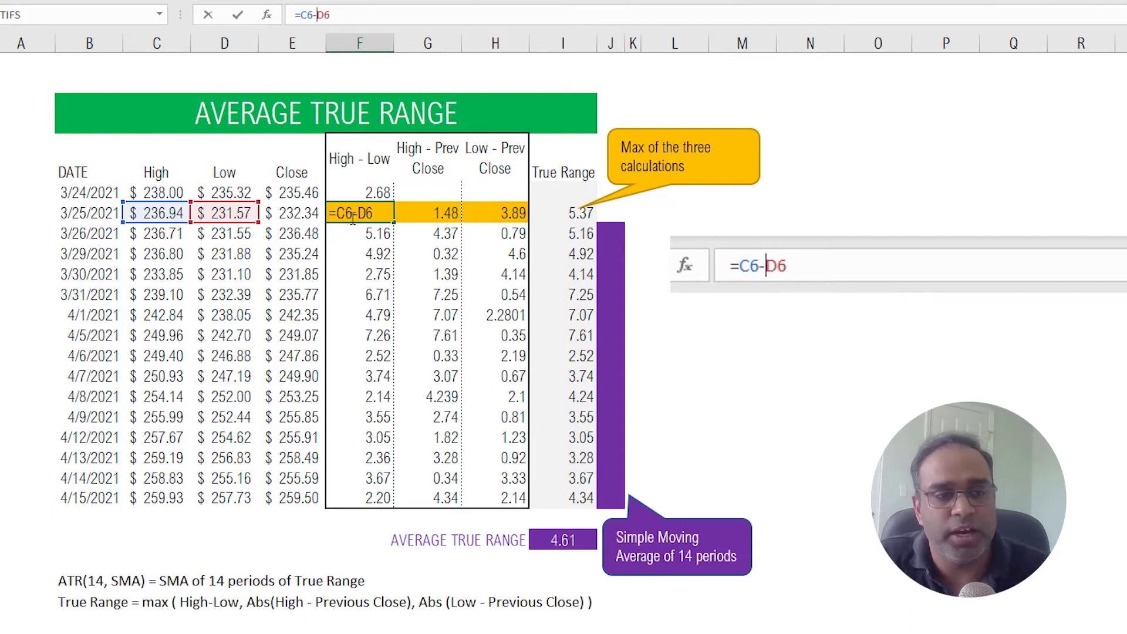
pyautogui.press('Escape')
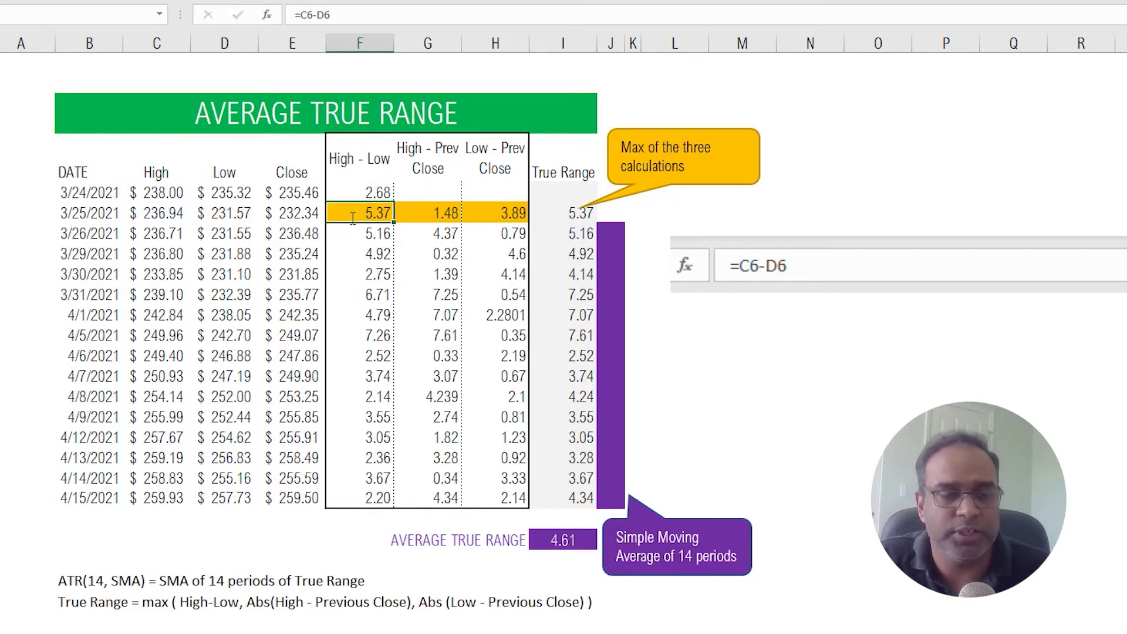
# Step: Inspect G6's High - Prev Close and H6's Low - Prev Close formulas, noting the ABS function
pyautogui.click(412, 217)
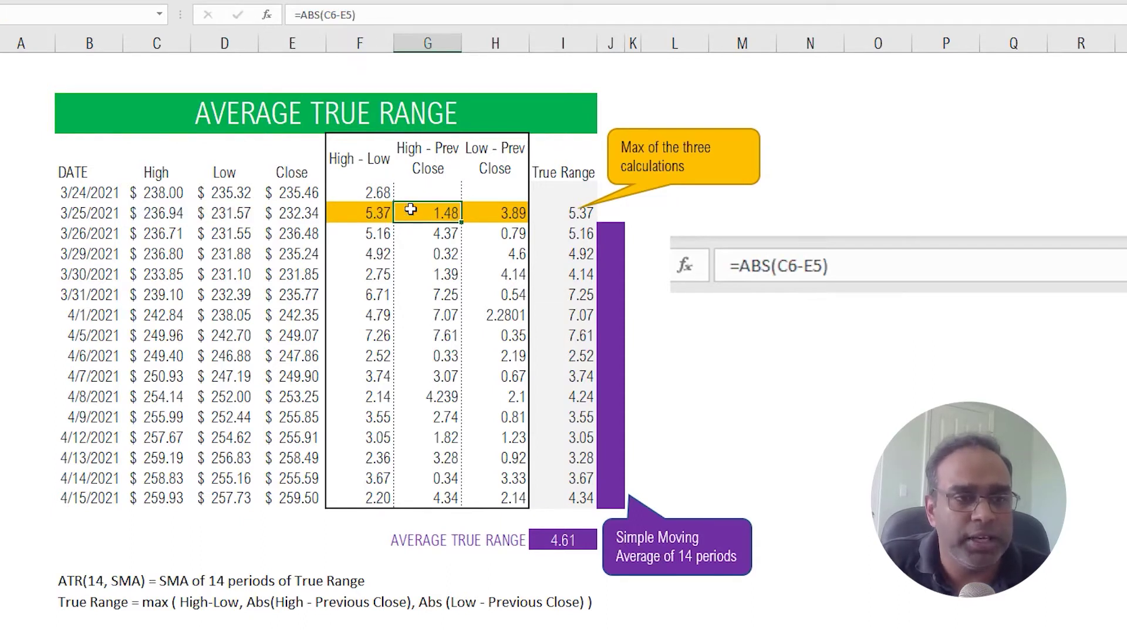
pyautogui.click(374, 15)
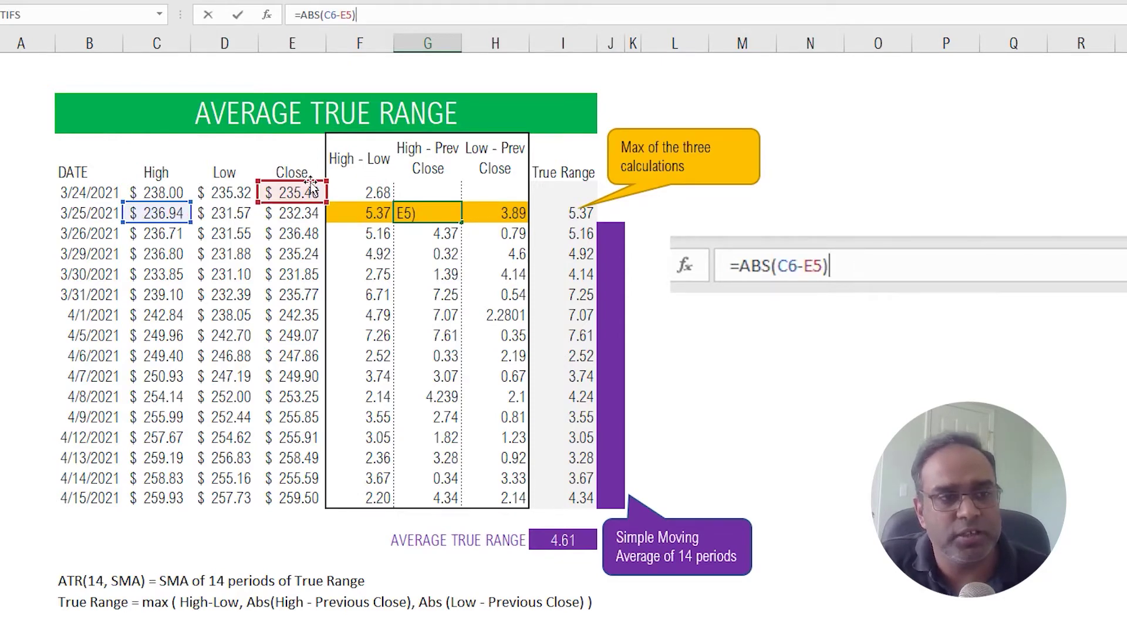
pyautogui.hotkey('ctrl', 'Return')
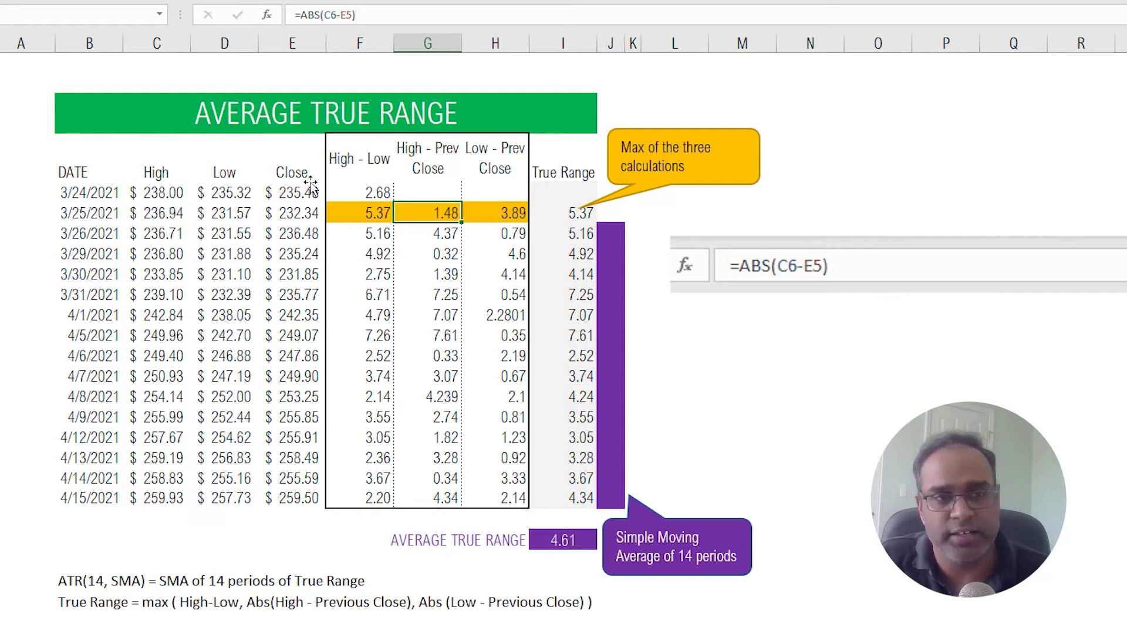
pyautogui.click(495, 213)
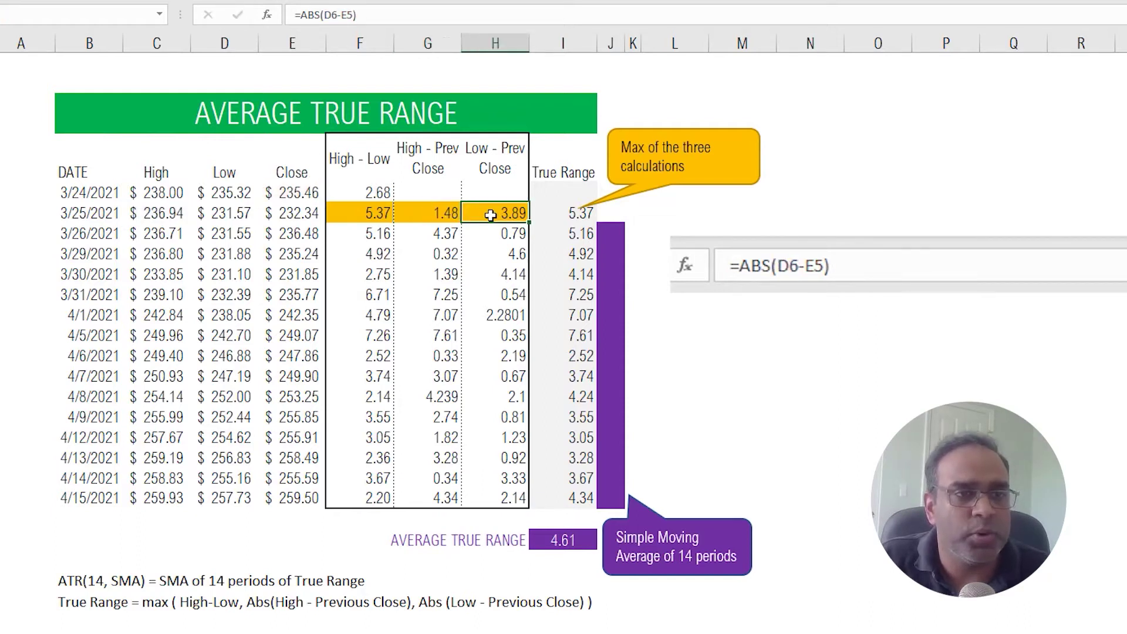
pyautogui.click(354, 16)
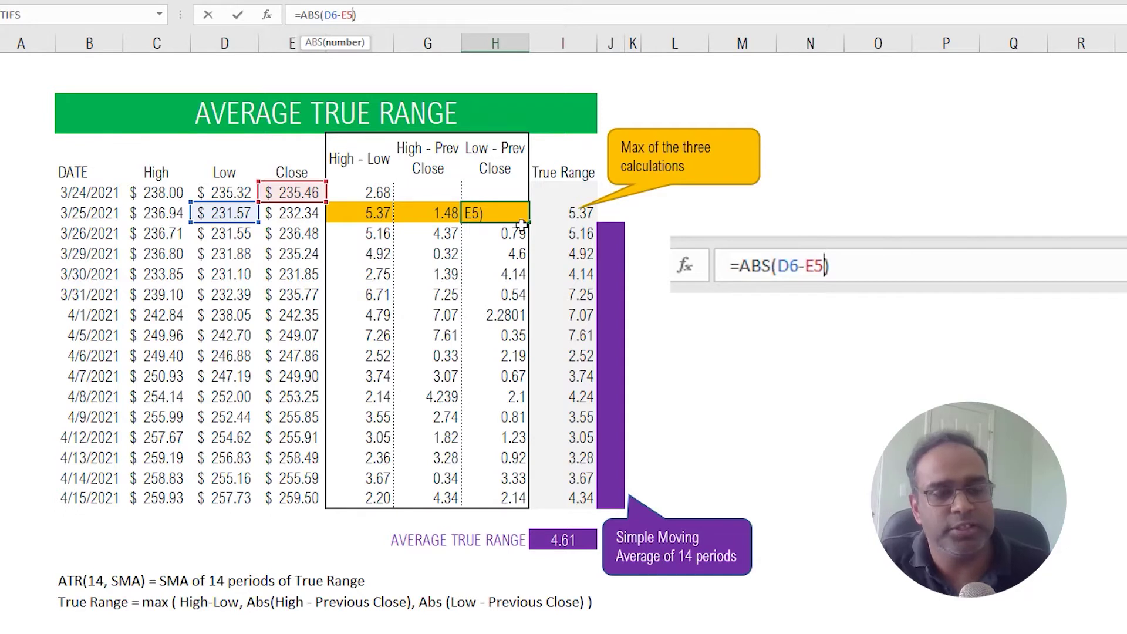
pyautogui.hotkey('ctrl', 'Return')
pyautogui.click(444, 214)
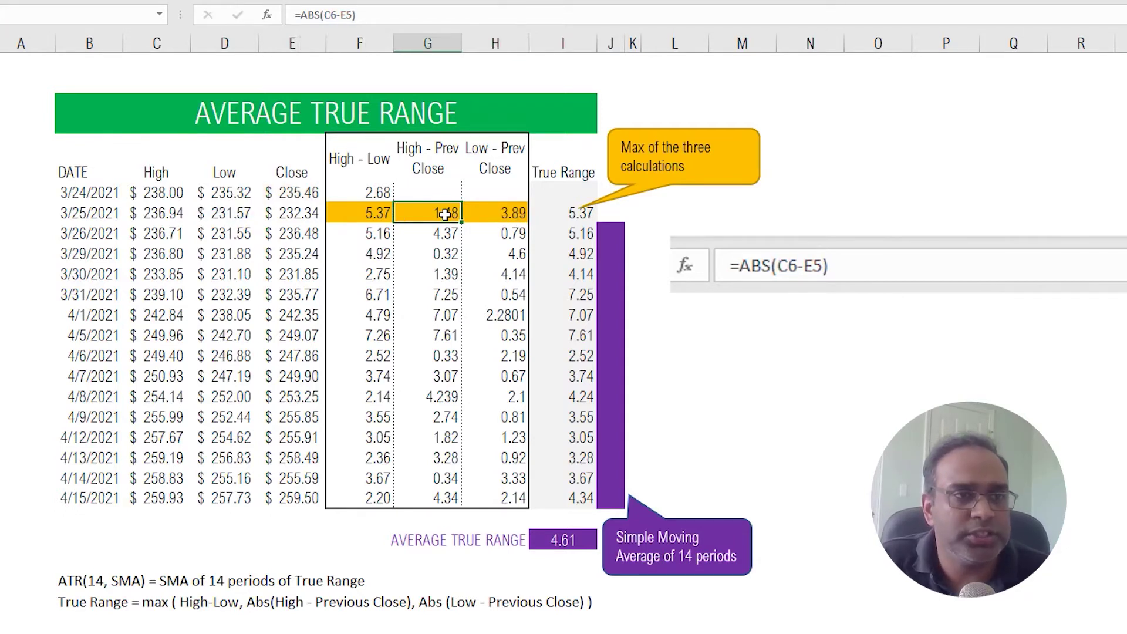
pyautogui.click(498, 216)
pyautogui.click(449, 214)
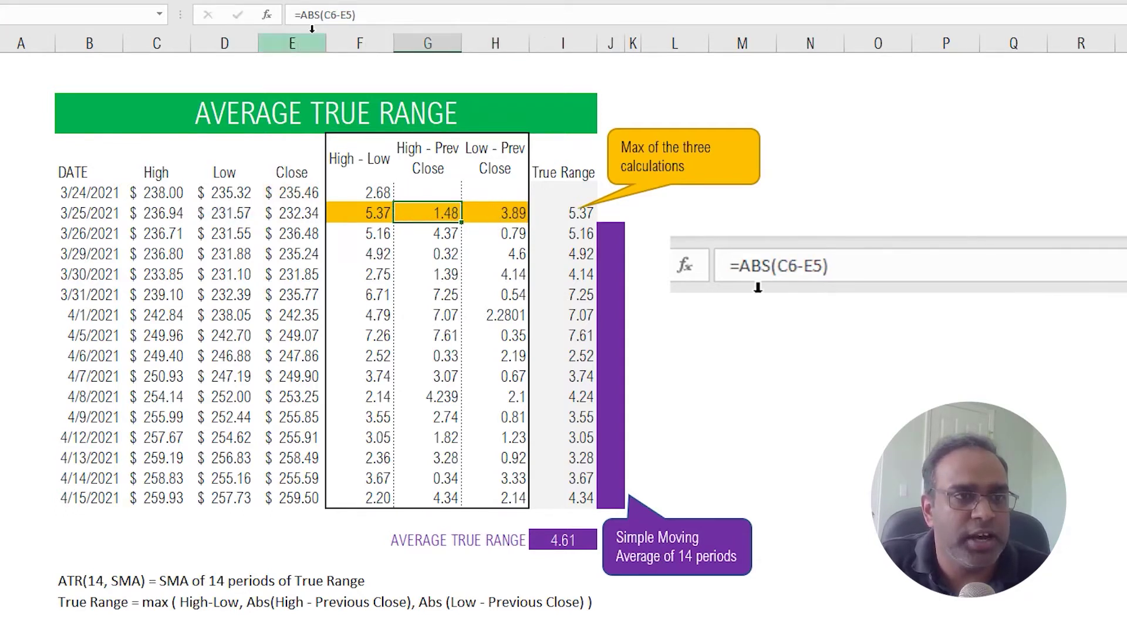
pyautogui.moveTo(299, 14); pyautogui.dragTo(322, 14)
pyautogui.press('Escape')
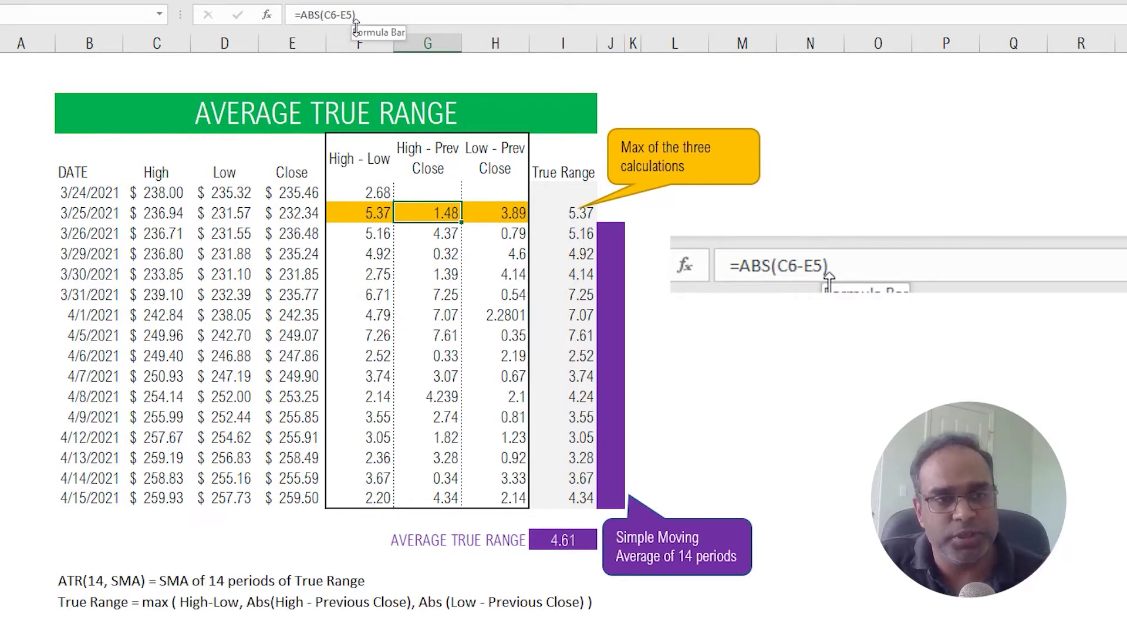
# Step: Check how I6's MAX formula takes the True Range from components F6 to H6
pyautogui.click(386, 211)
pyautogui.moveTo(386, 209); pyautogui.dragTo(478, 207)
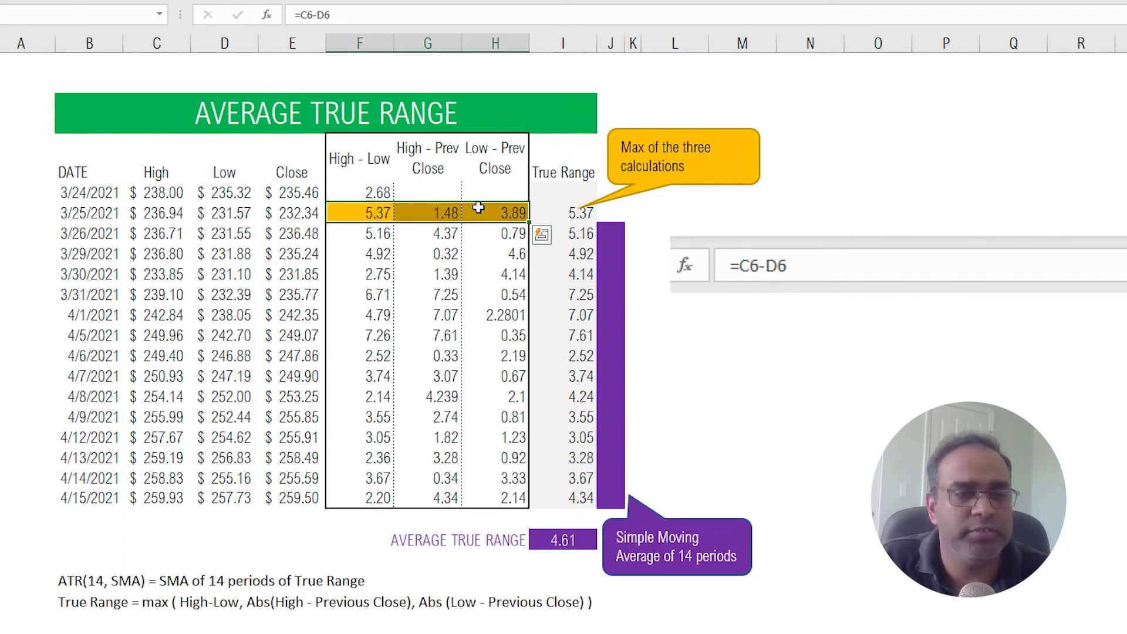
pyautogui.click(552, 212)
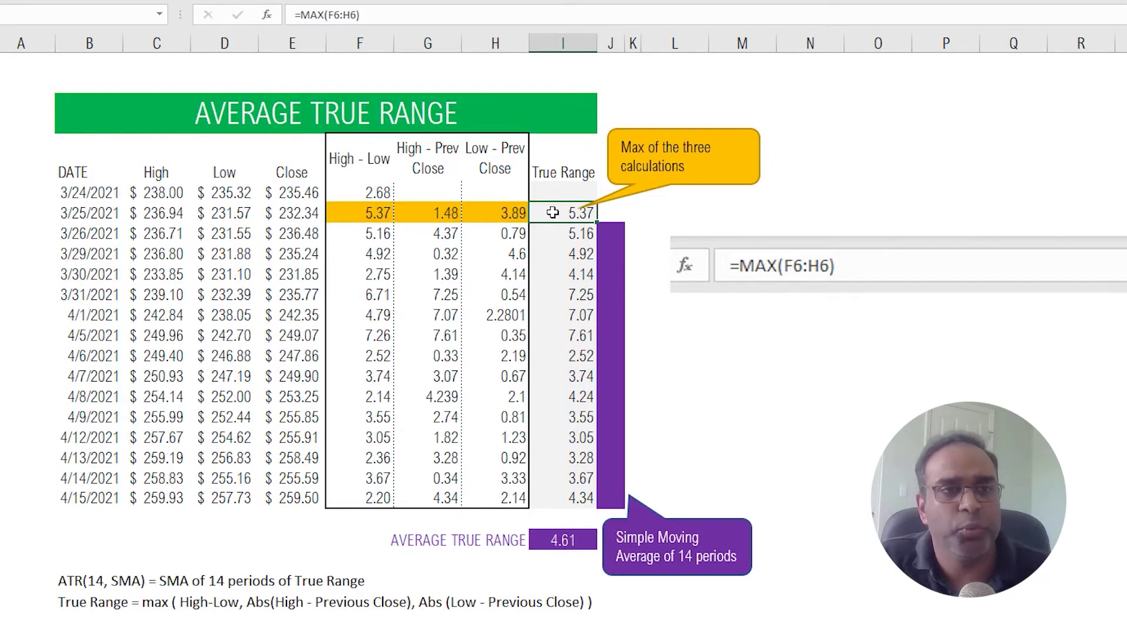
pyautogui.click(387, 22)
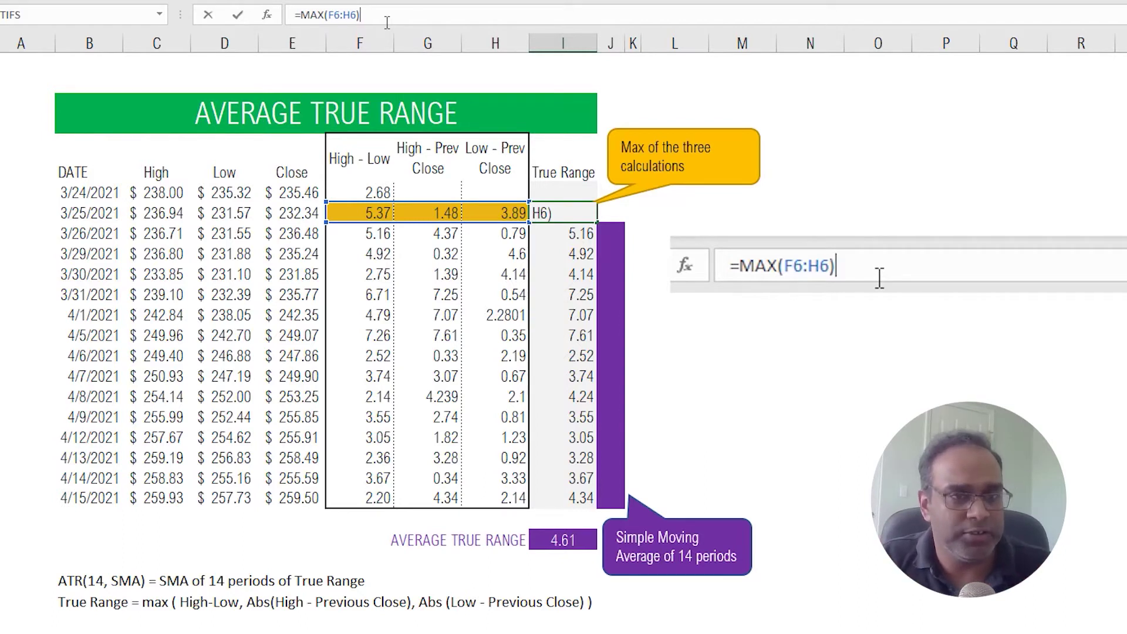
pyautogui.hotkey('ctrl', 'Return')
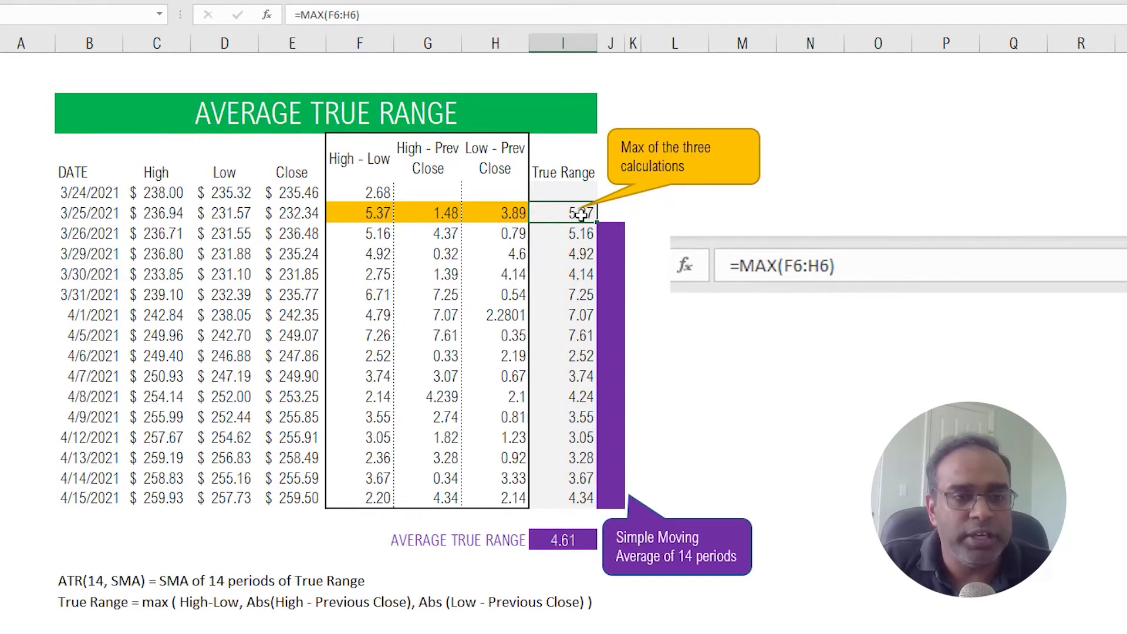
# Step: Review the True Range column and I22's average, then go to the Average True Range dashboard
pyautogui.moveTo(564, 215); pyautogui.dragTo(558, 497)
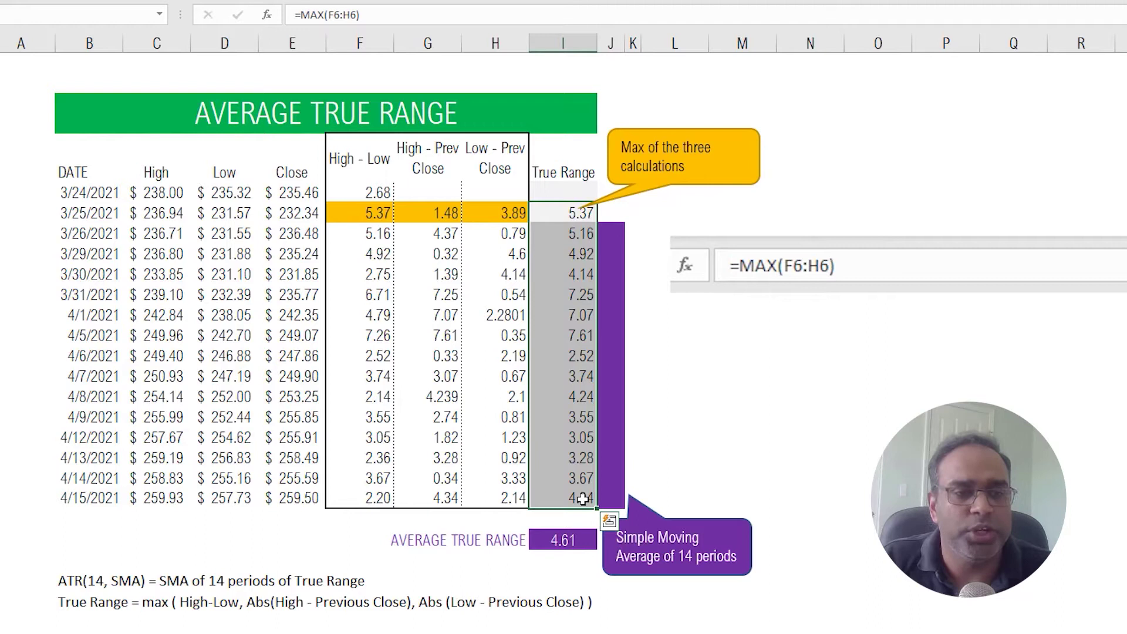
pyautogui.click(570, 538)
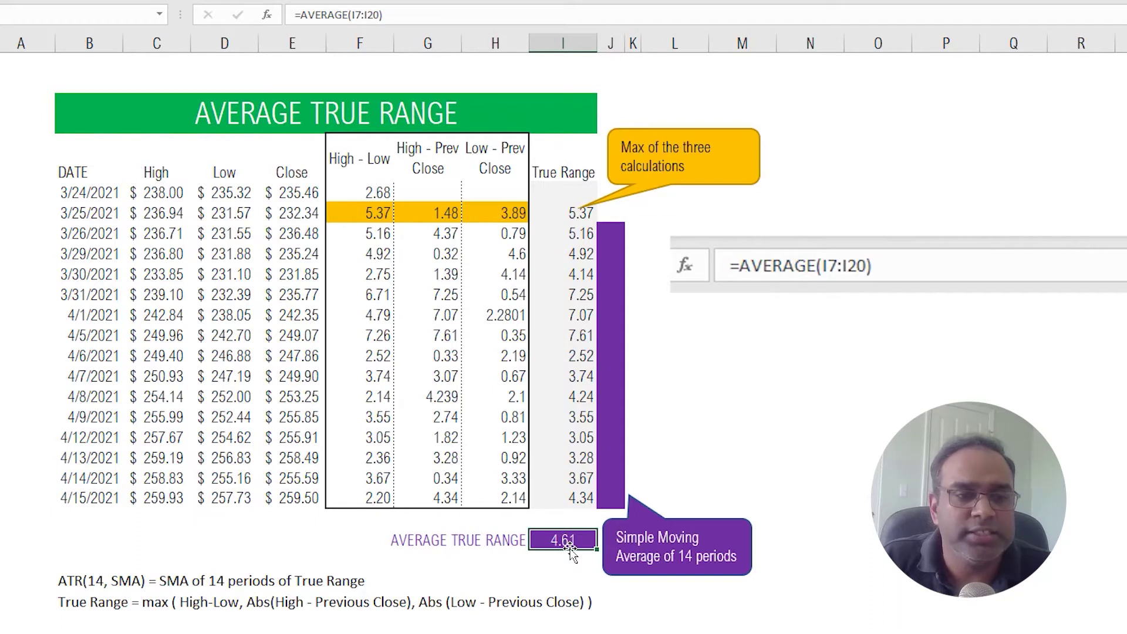
pyautogui.click(414, 15)
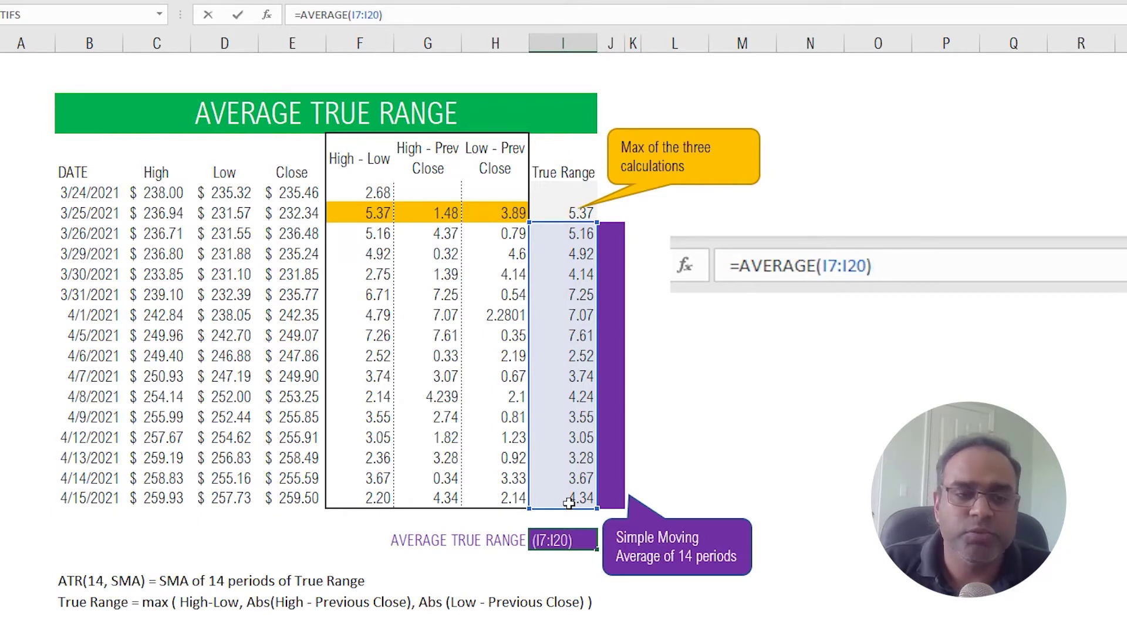
pyautogui.press('Return')
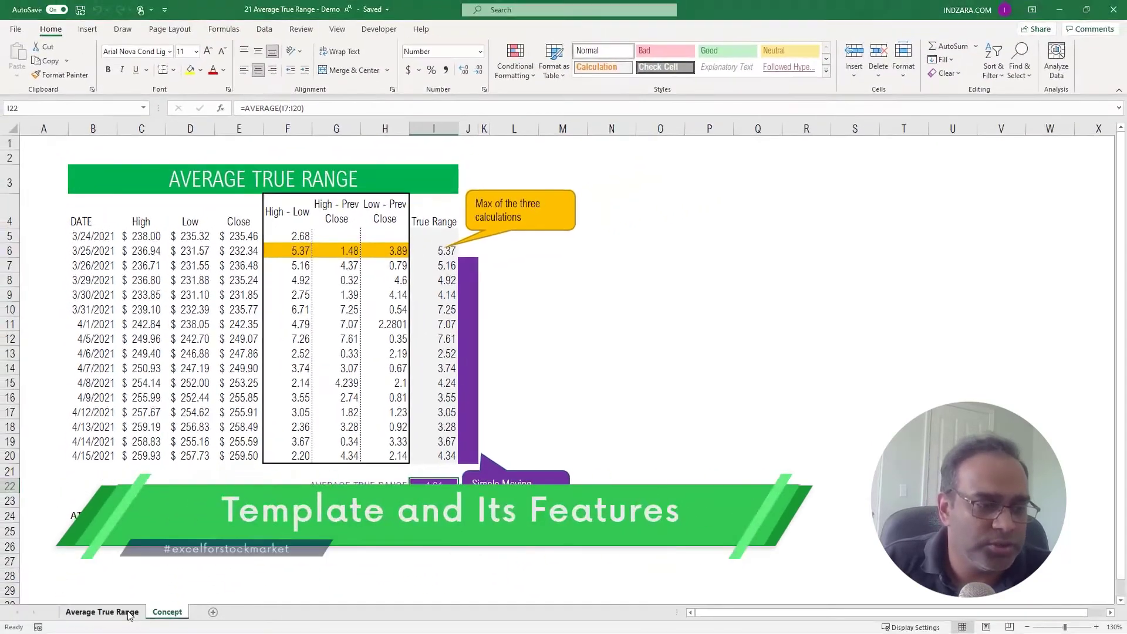
pyautogui.click(128, 612)
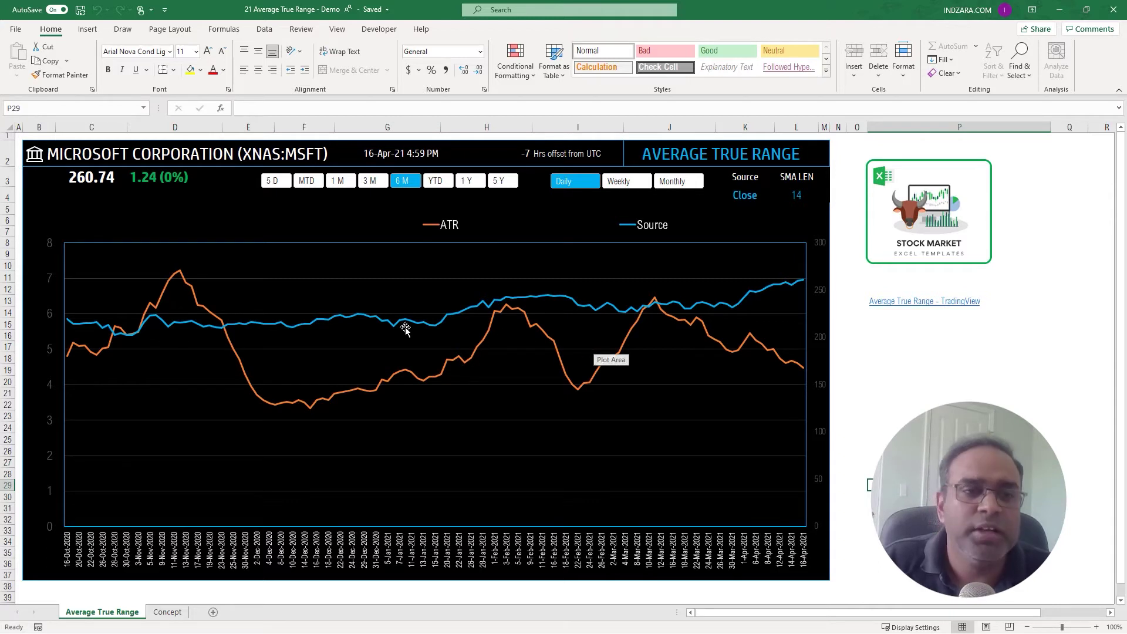
pyautogui.moveTo(384, 324)
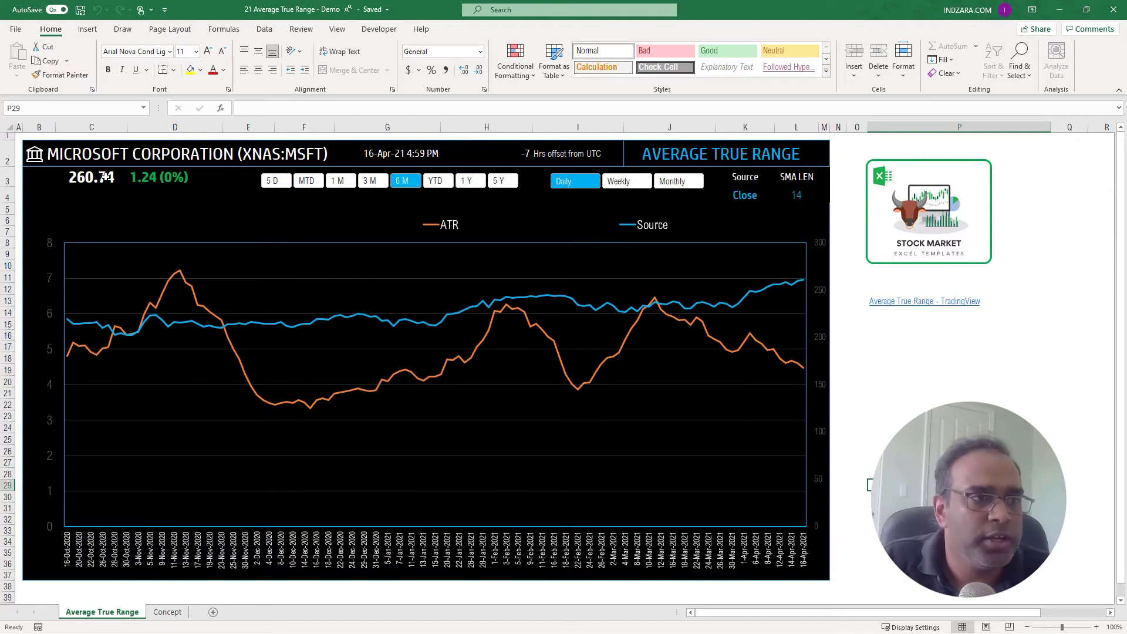
# Step: Change the dashboard's stock symbol from MSFT to XNAS:AAPL to load Apple's data
pyautogui.click(74, 154)
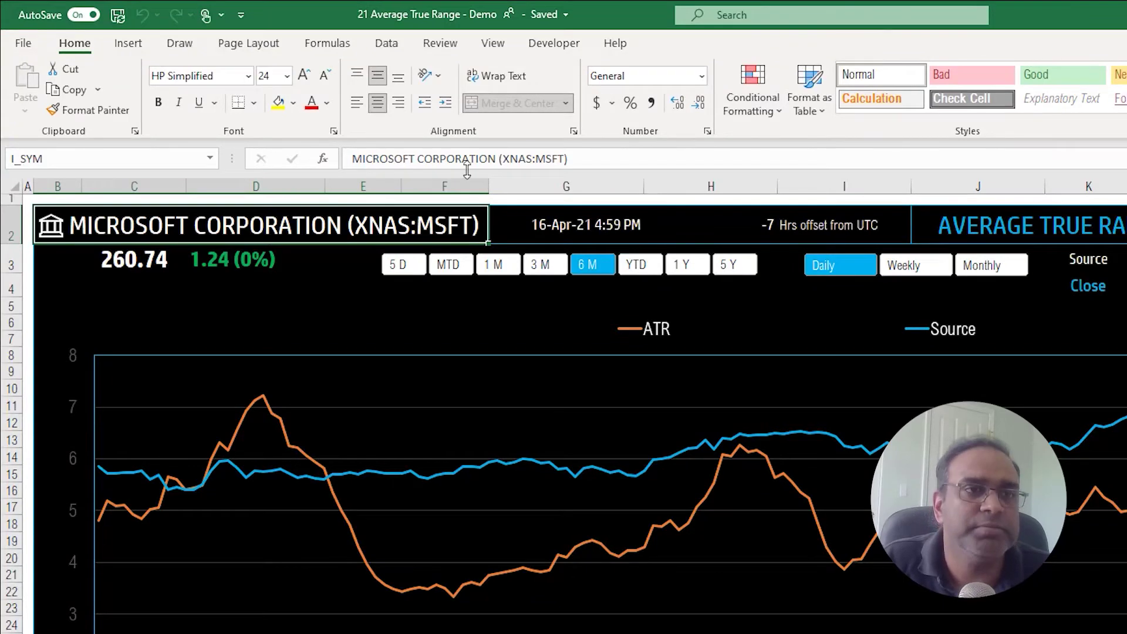
pyautogui.write('XNA')
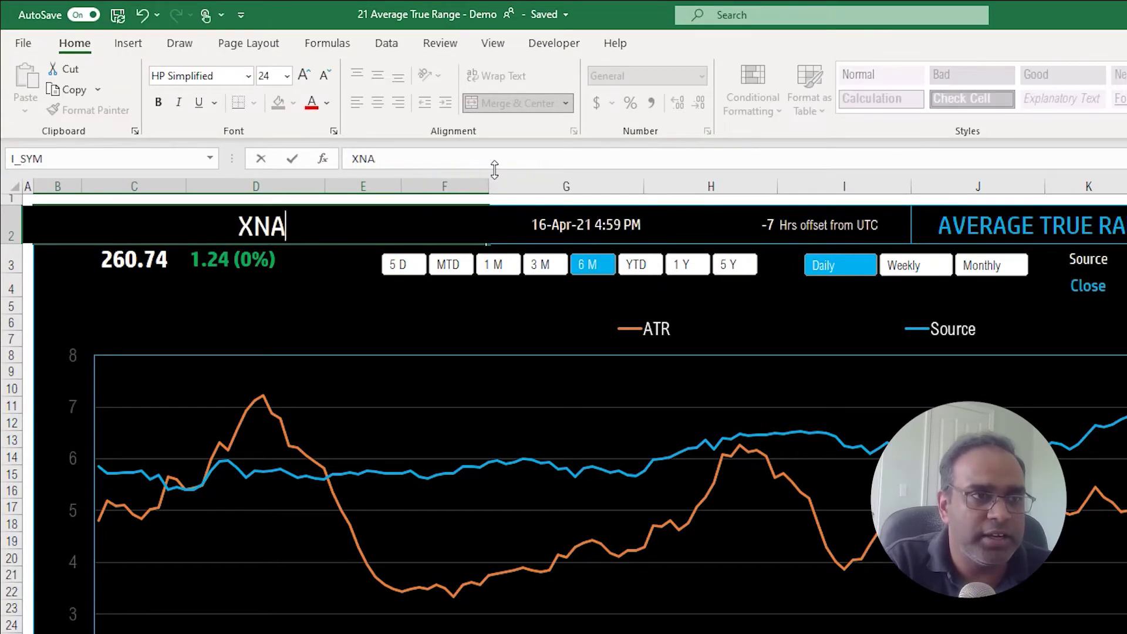
pyautogui.write('S:')
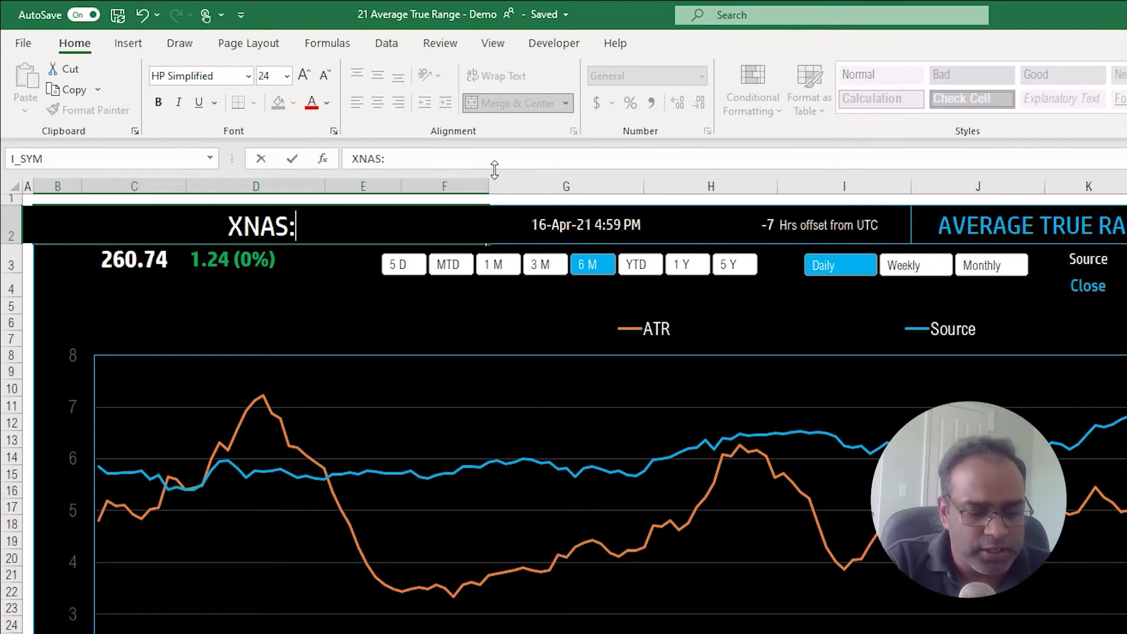
pyautogui.write('AAPL')
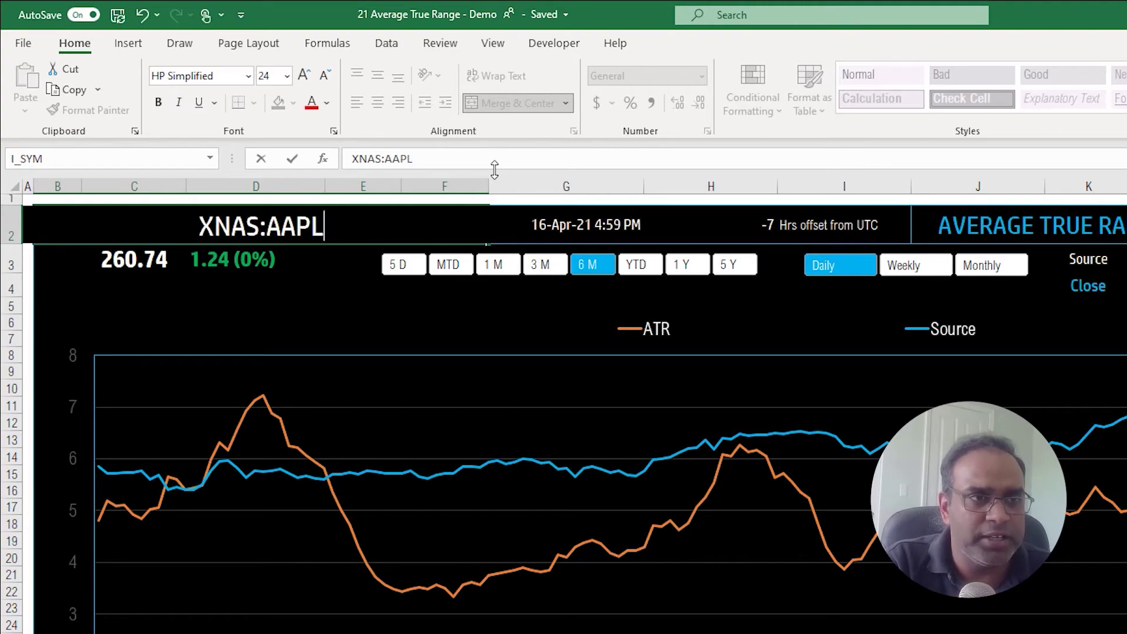
pyautogui.press('Return')
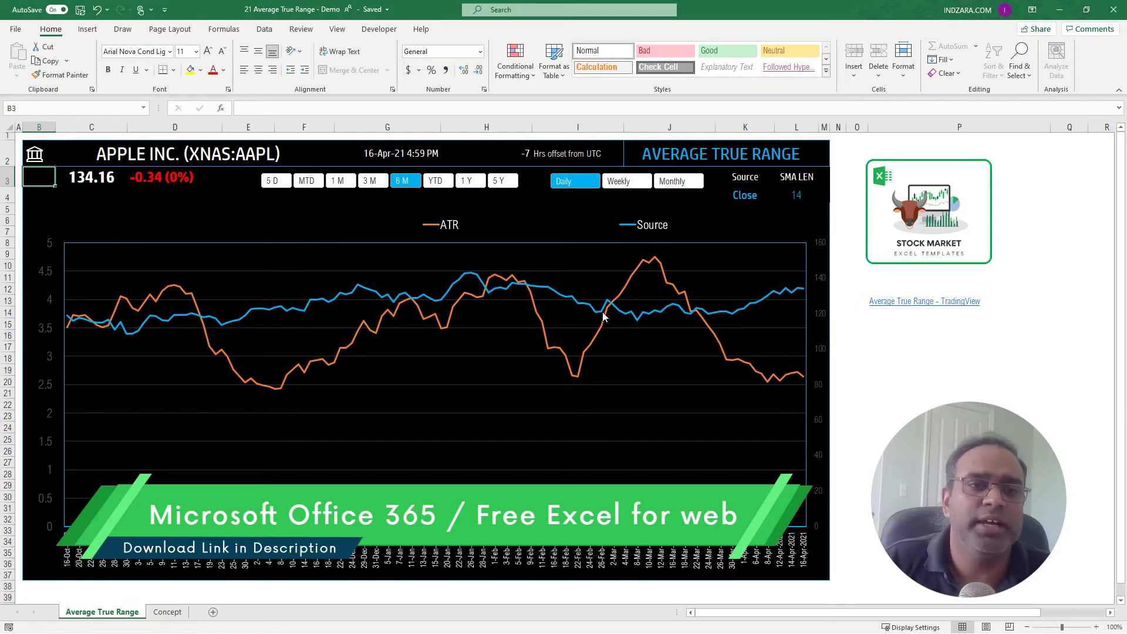
pyautogui.moveTo(604, 317)
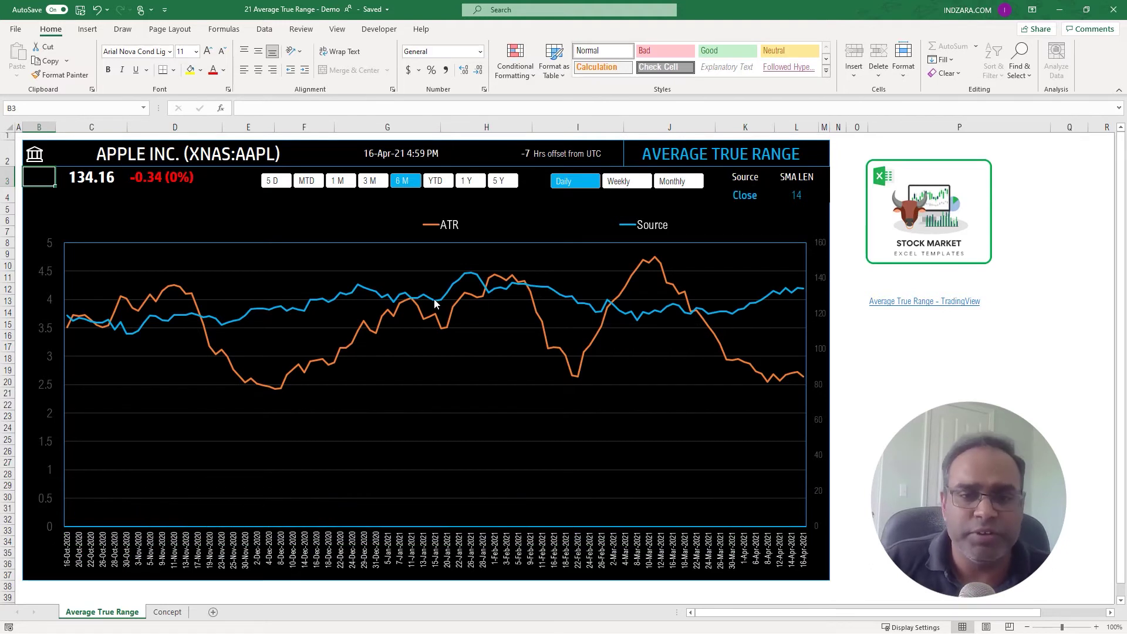
pyautogui.moveTo(434, 302)
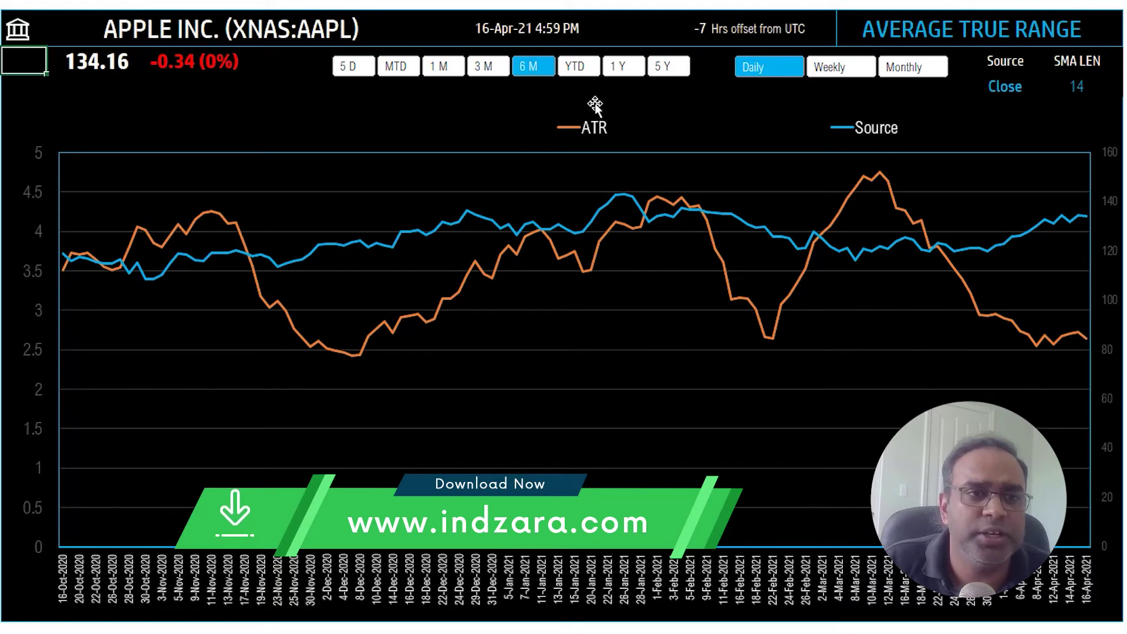
# Step: Compare YTD, weekly and monthly views, then settle on a one-year daily Apple ATR chart
pyautogui.click(586, 67)
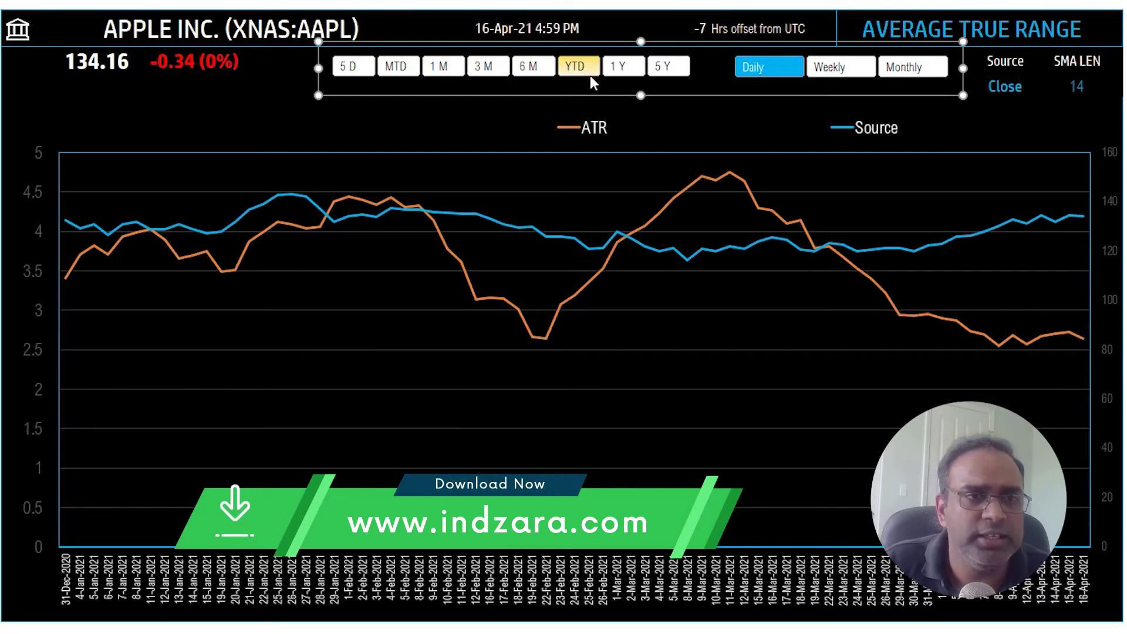
pyautogui.click(618, 71)
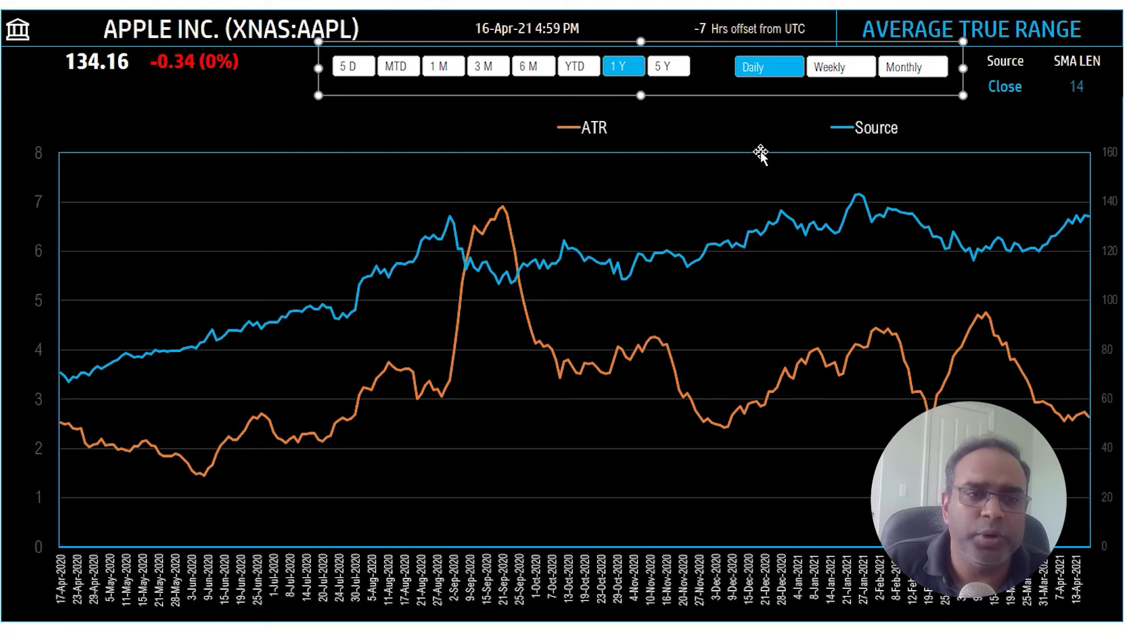
pyautogui.click(843, 75)
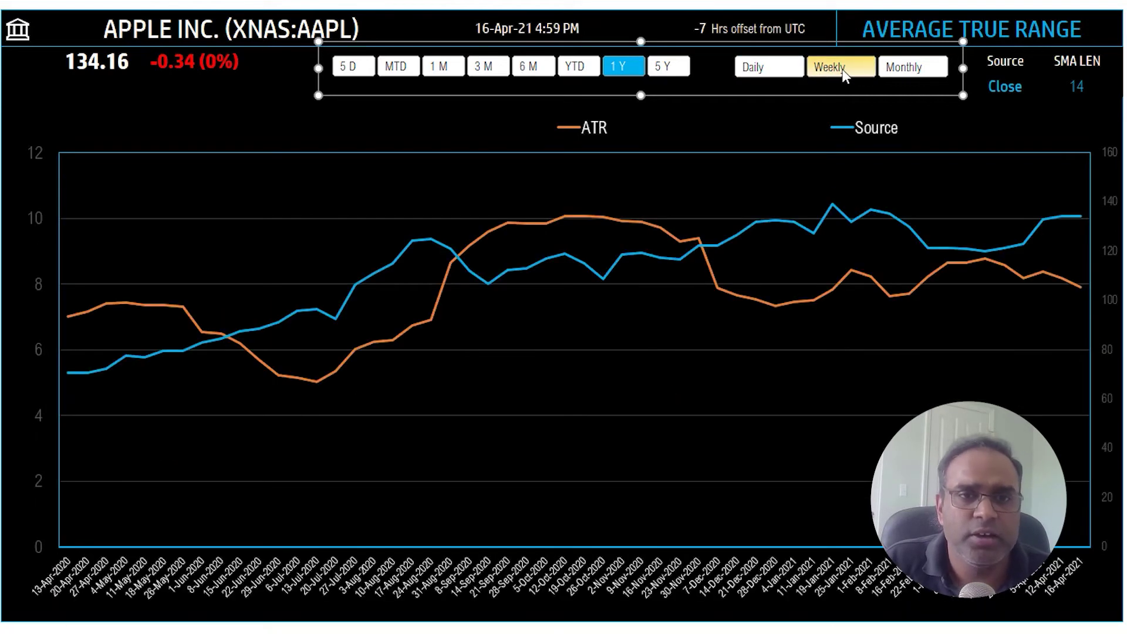
pyautogui.click(895, 68)
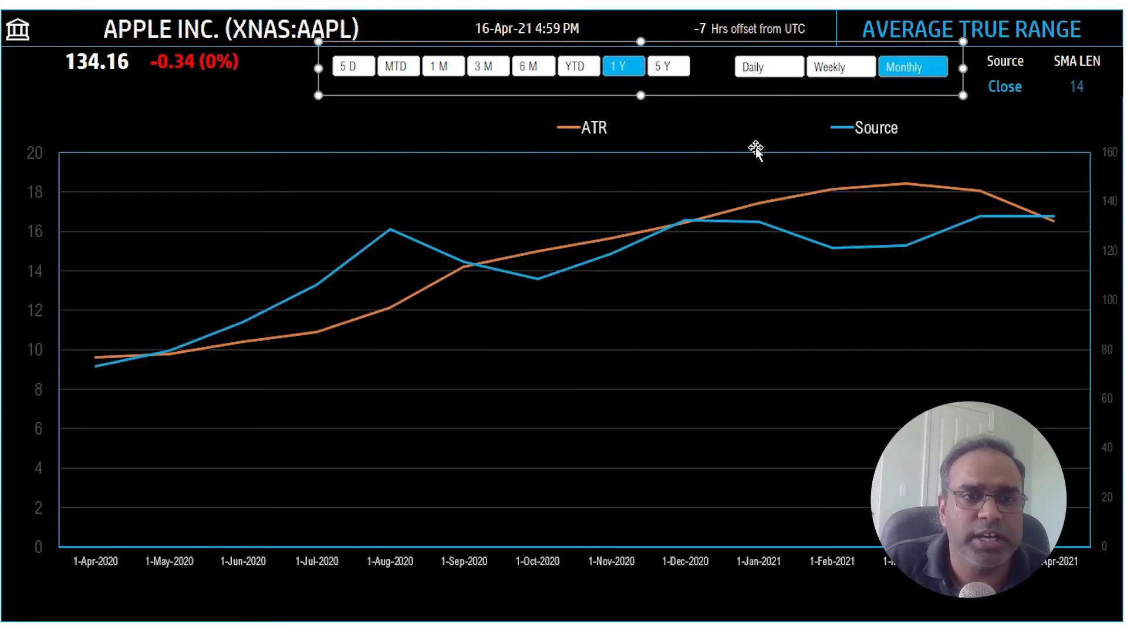
pyautogui.click(755, 72)
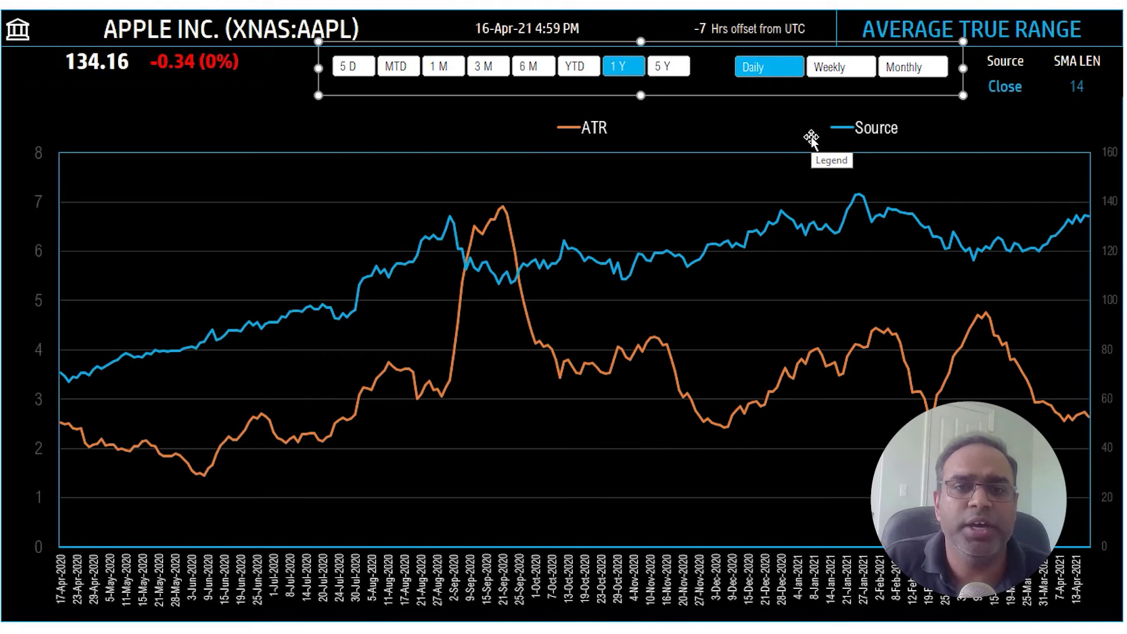
pyautogui.click(1077, 88)
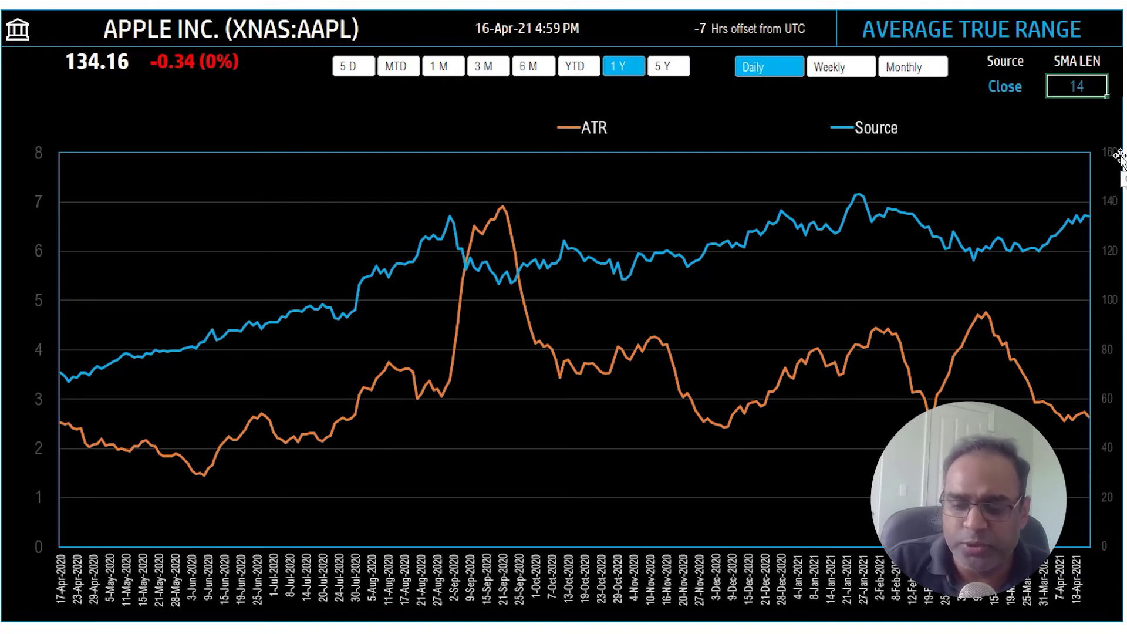
pyautogui.write('20')
pyautogui.press('Return')
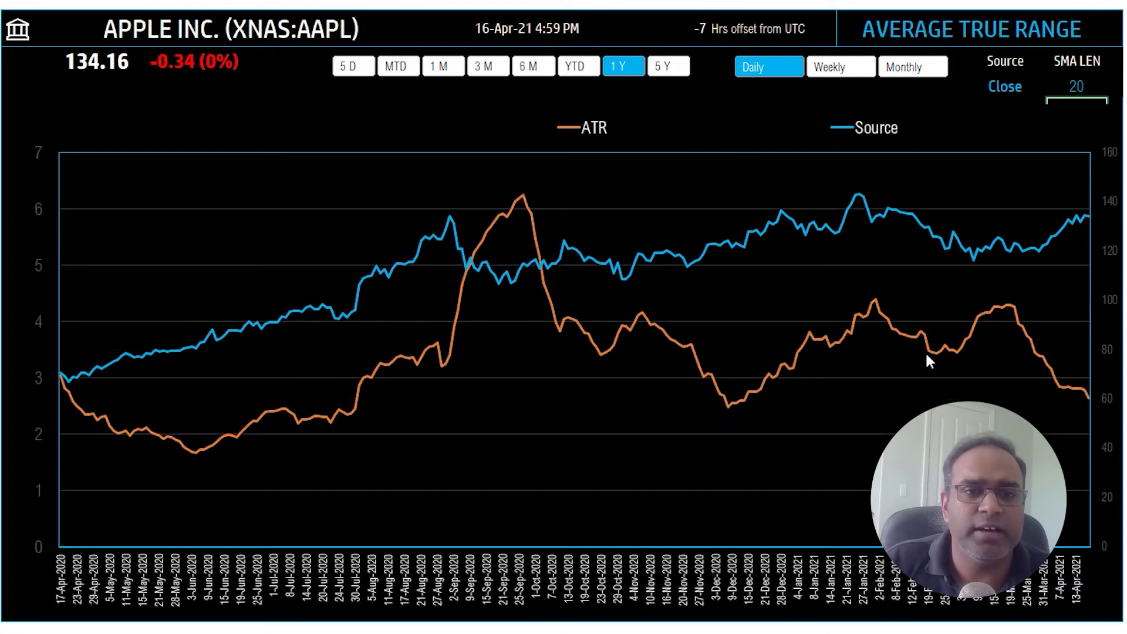
pyautogui.click(1068, 86)
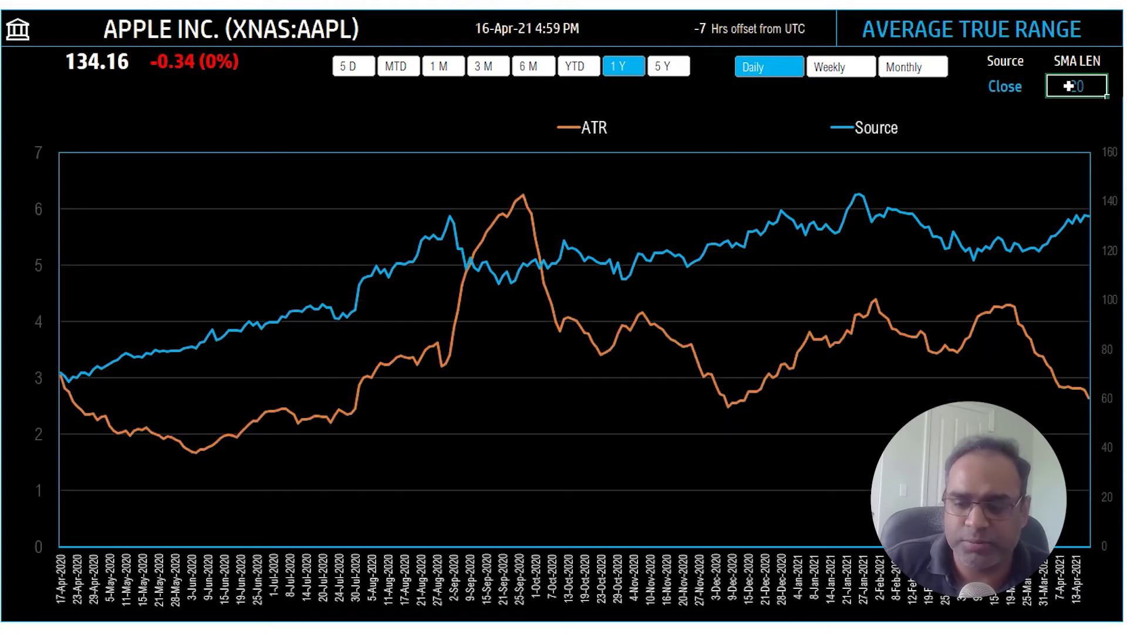
pyautogui.write('14')
pyautogui.press('Return')
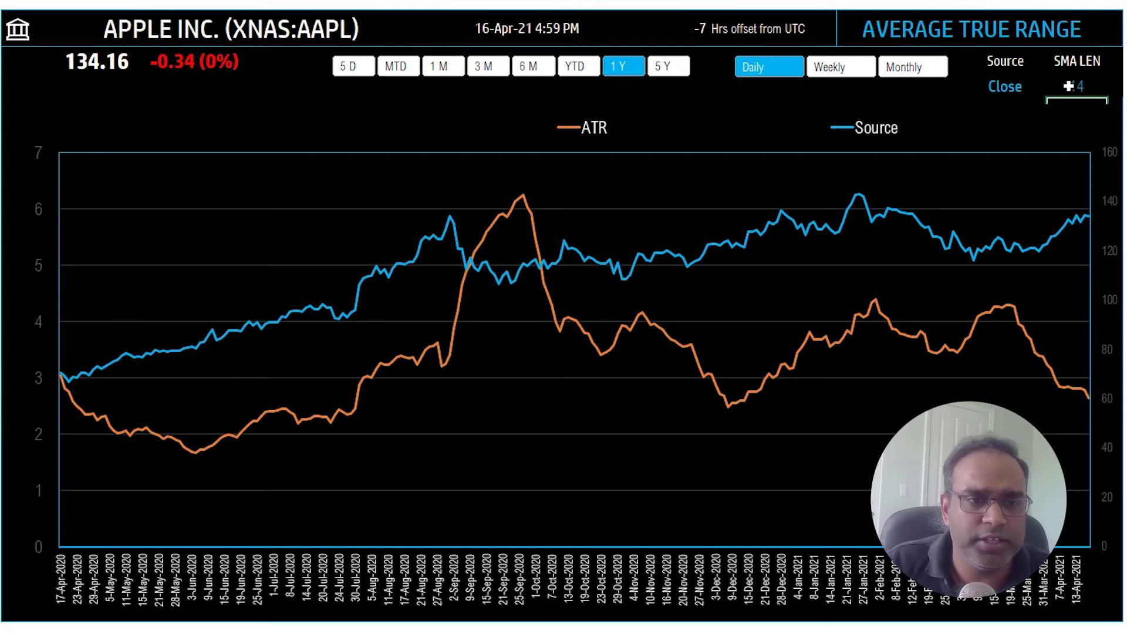
pyautogui.click(1005, 87)
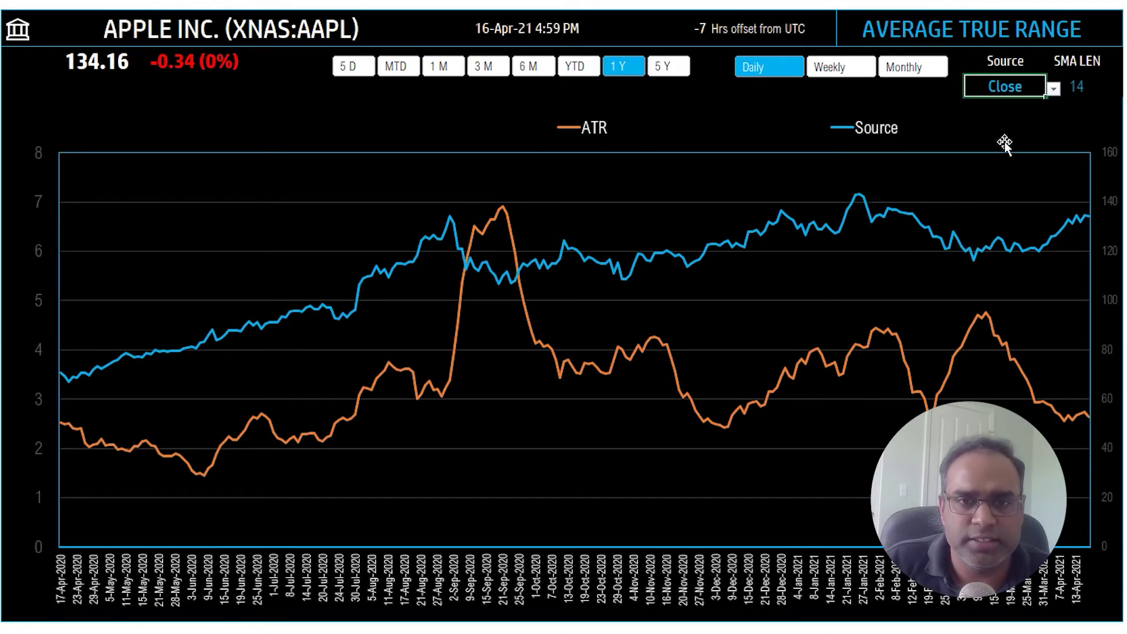
pyautogui.click(1054, 89)
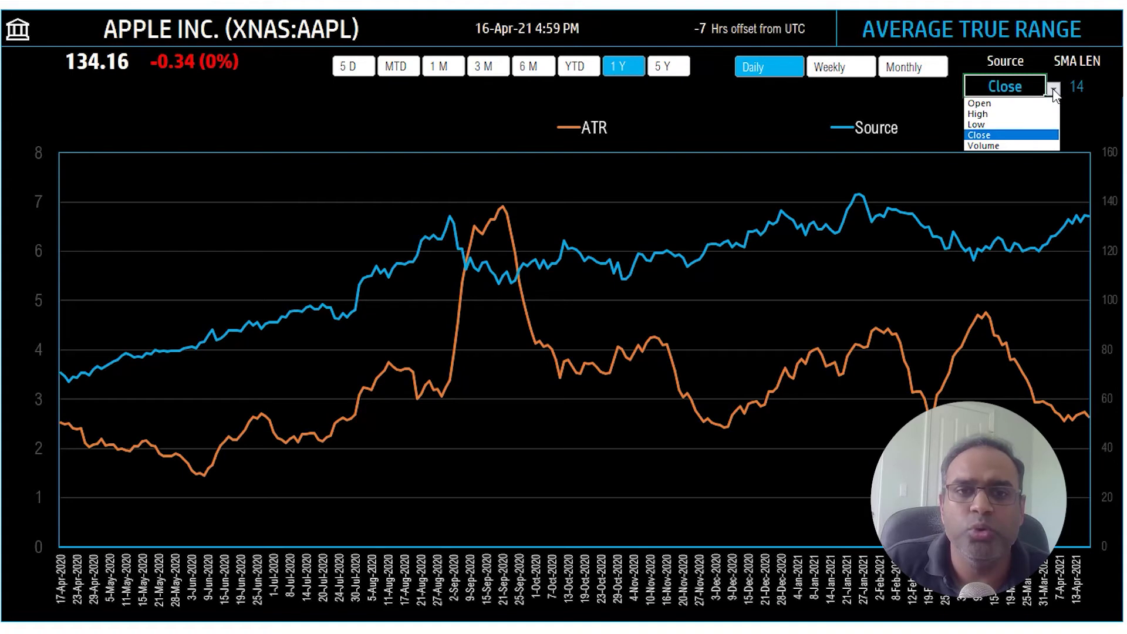
pyautogui.click(1011, 127)
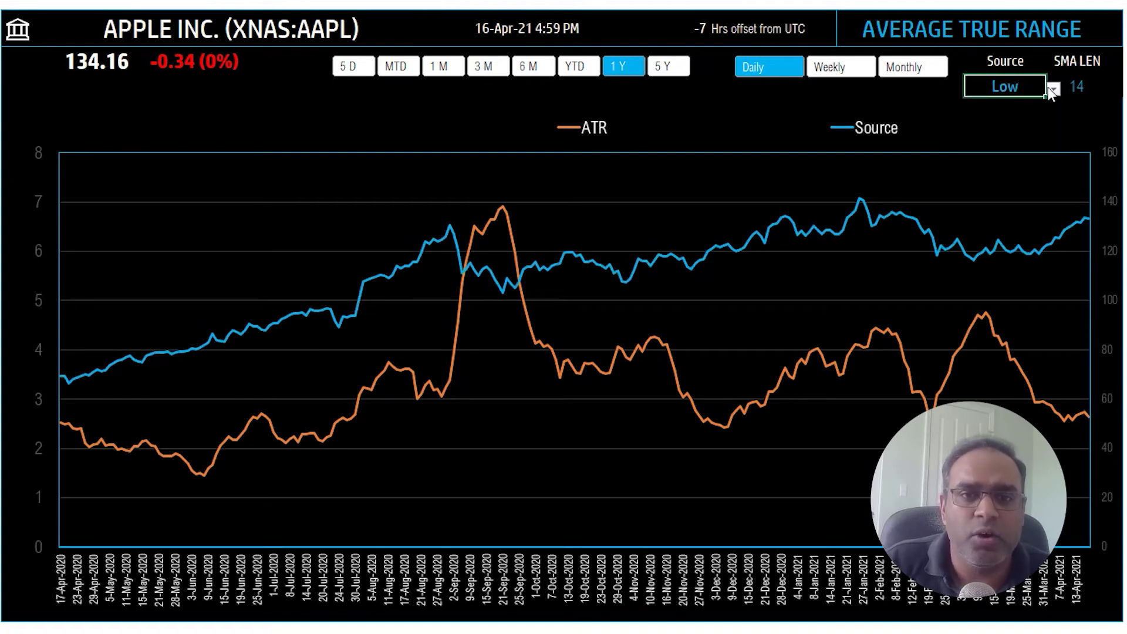
pyautogui.click(1054, 89)
pyautogui.click(1031, 117)
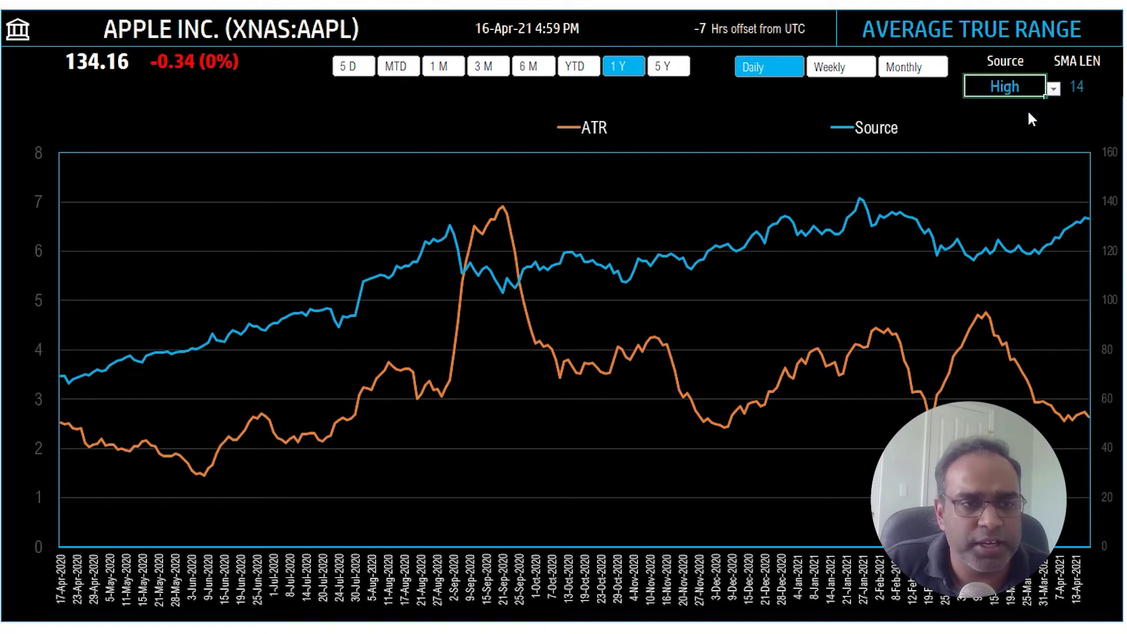
pyautogui.click(1054, 89)
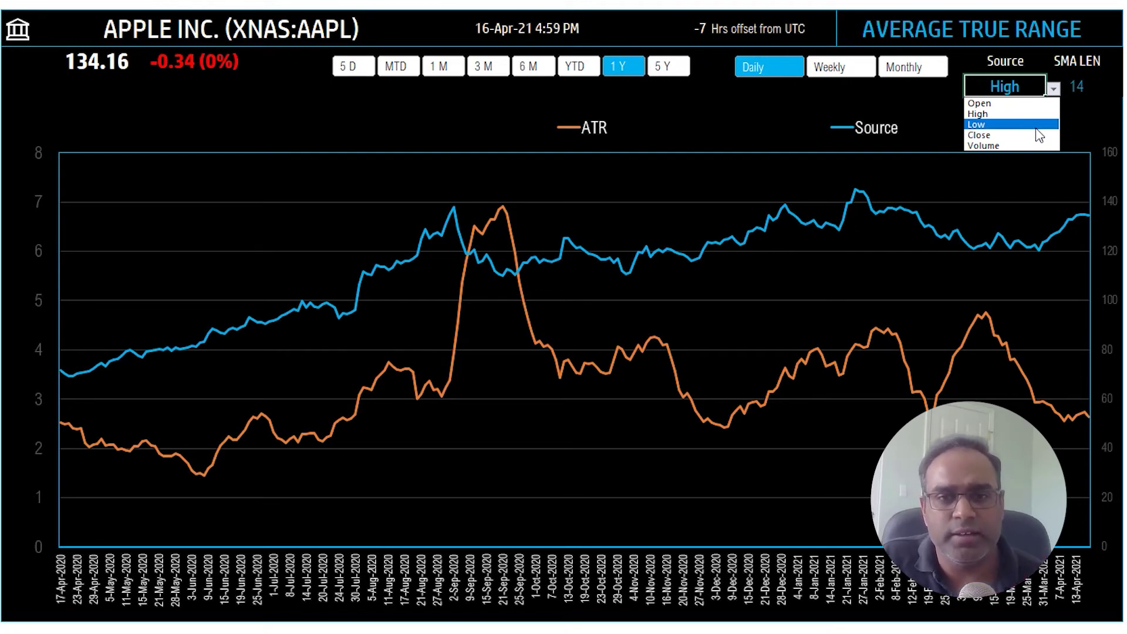
pyautogui.click(985, 135)
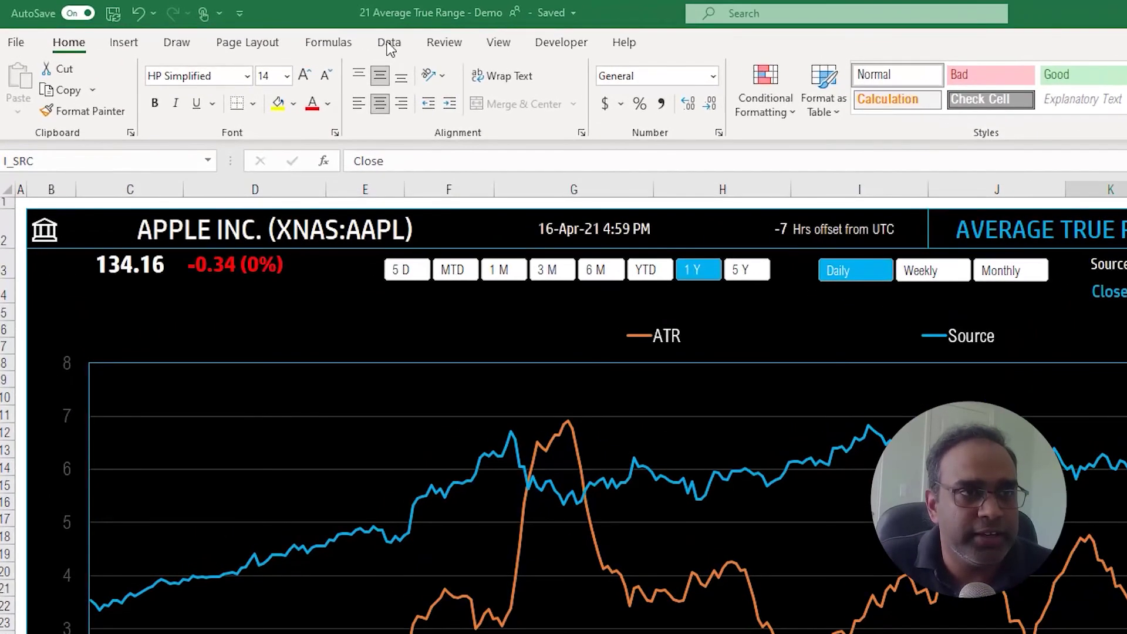
# Step: Refresh all the workbook's linked stock data with Refresh All
pyautogui.click(389, 44)
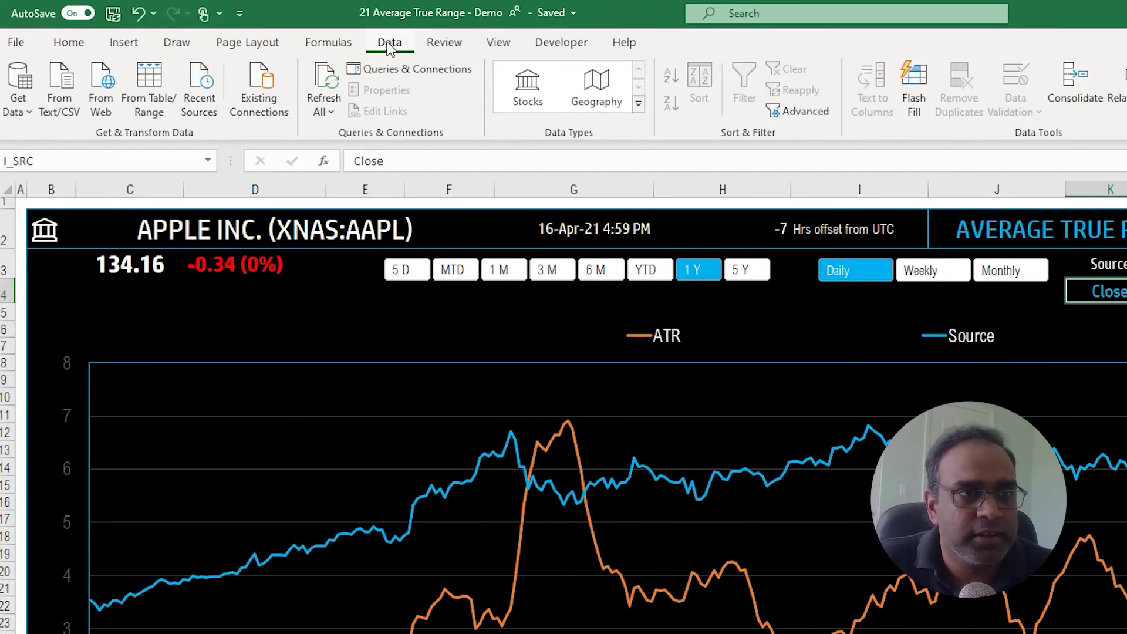
pyautogui.click(332, 79)
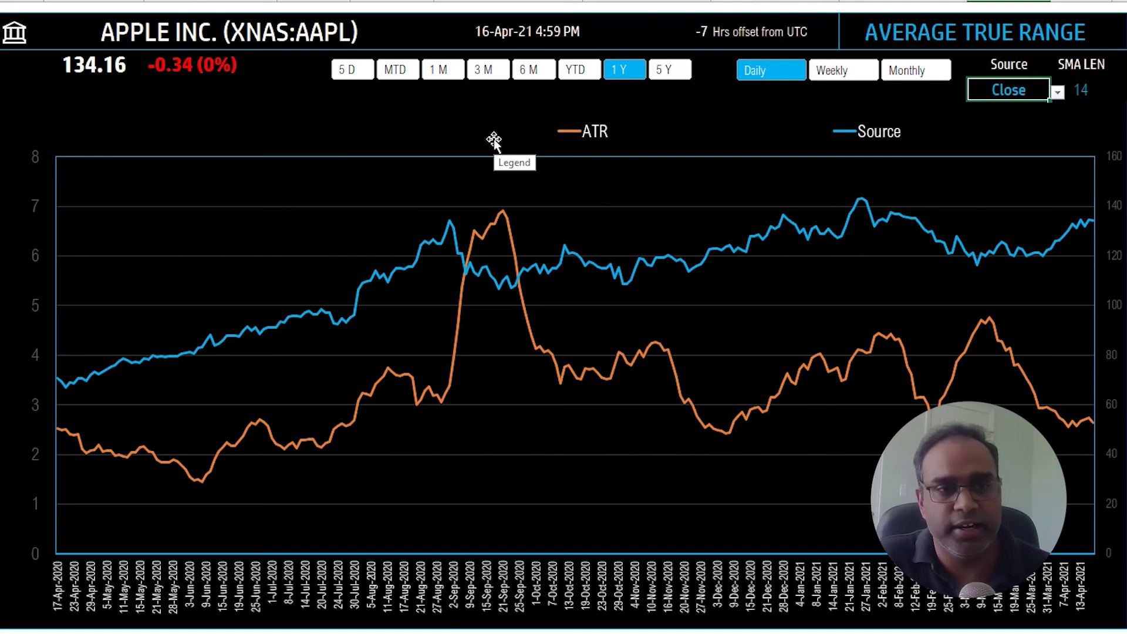
pyautogui.click(103, 69)
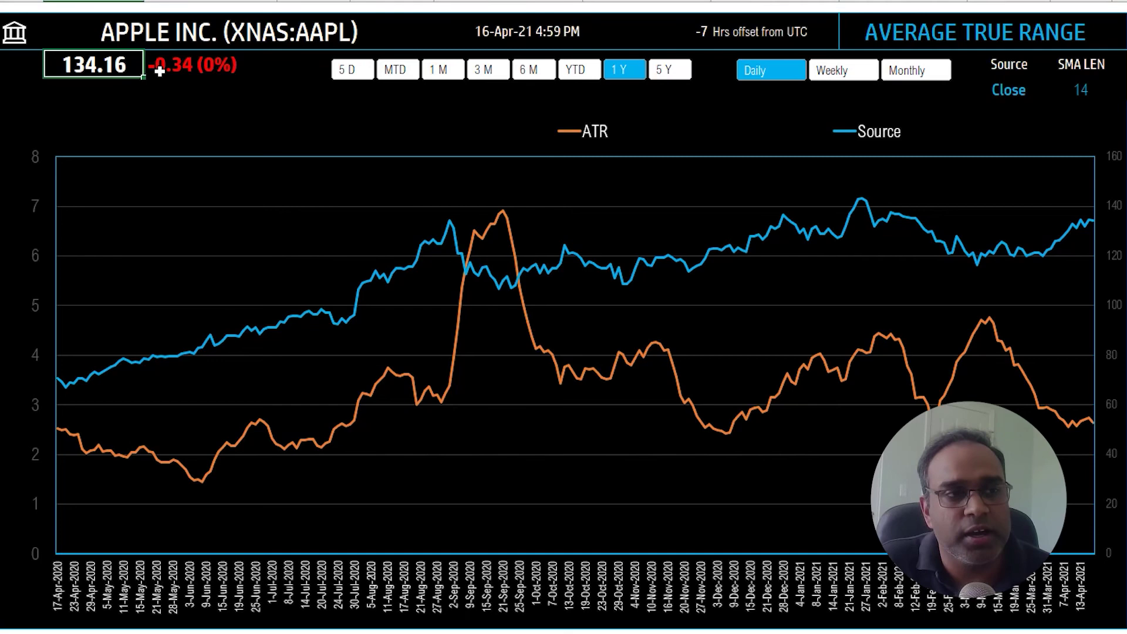
pyautogui.click(184, 66)
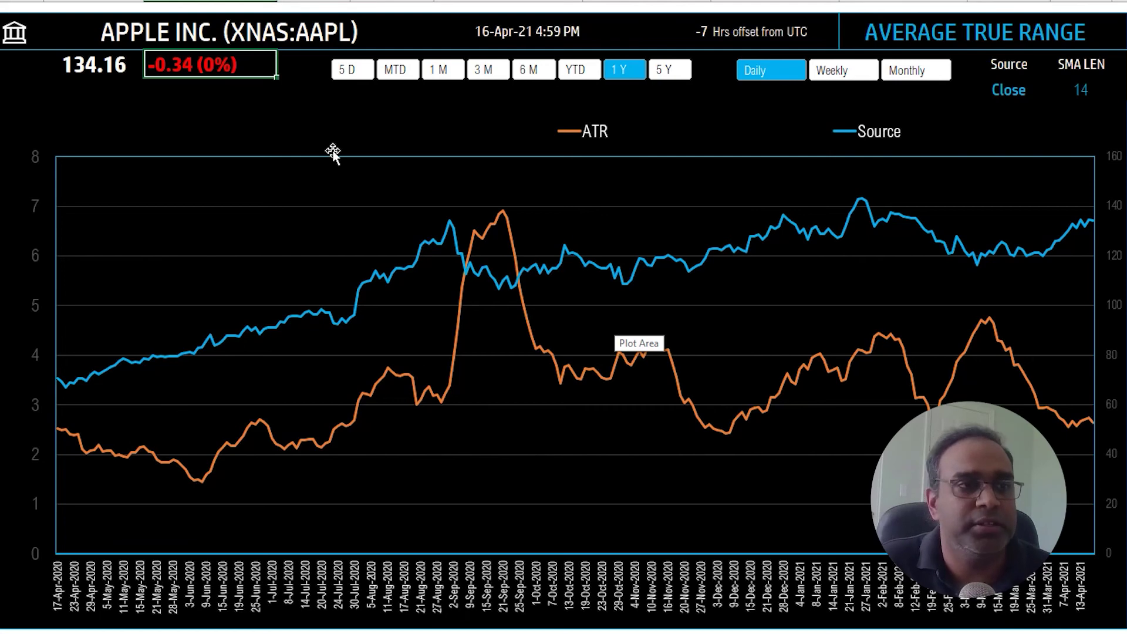
pyautogui.click(184, 30)
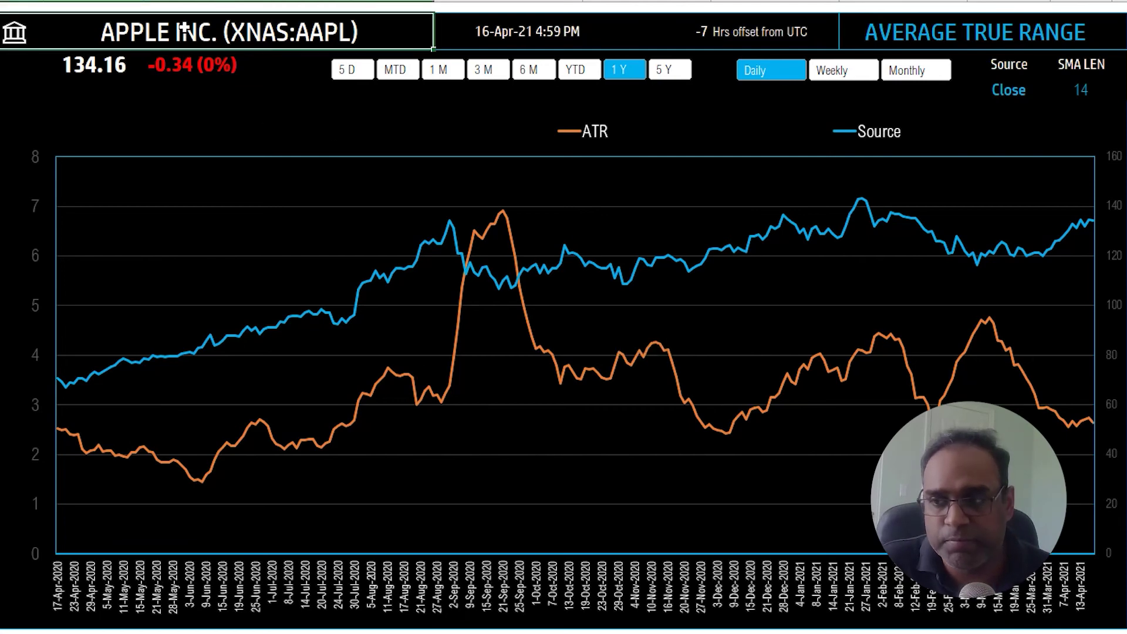